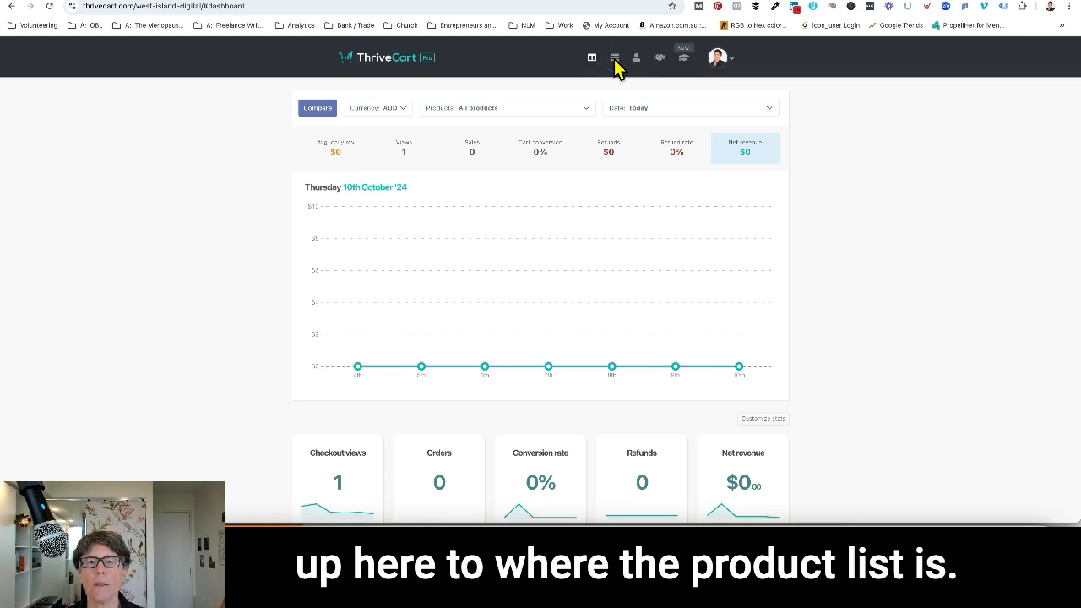
# Create a new digital product from the product list.
pyautogui.click(615, 59)
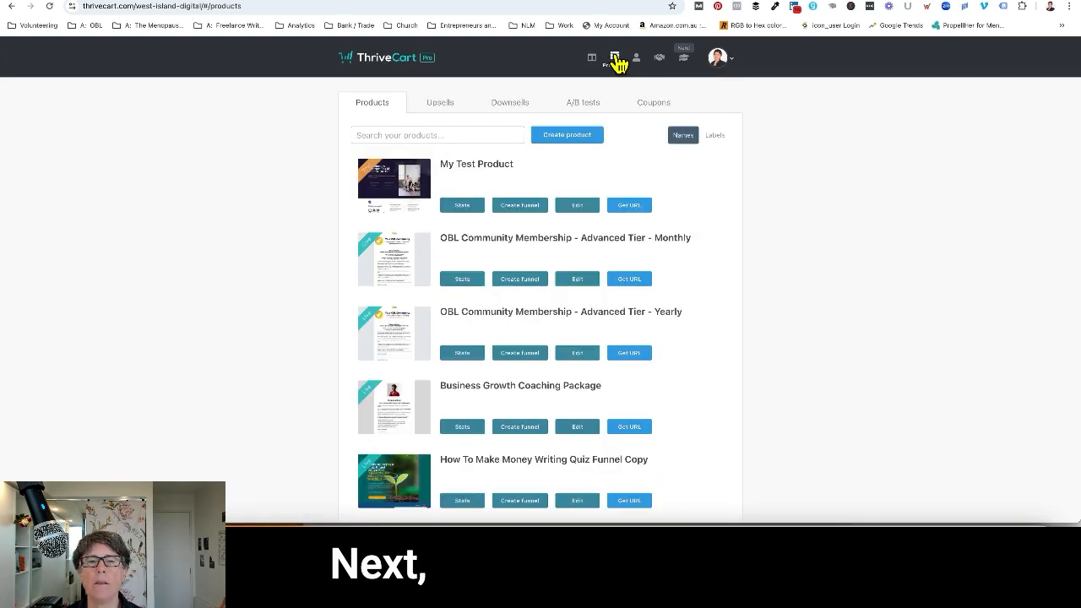
pyautogui.click(563, 140)
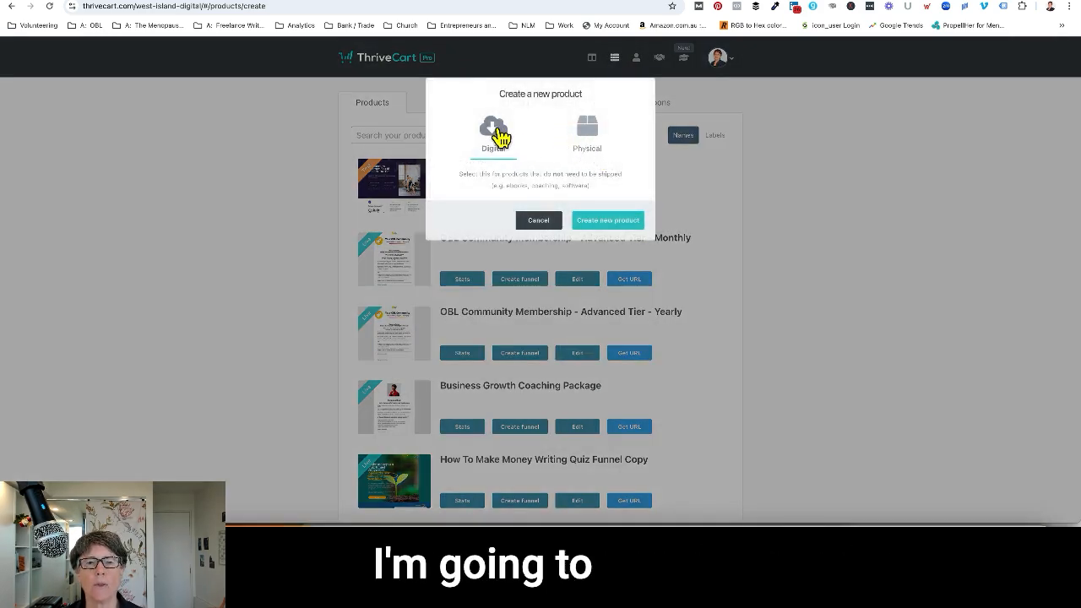
pyautogui.click(609, 220)
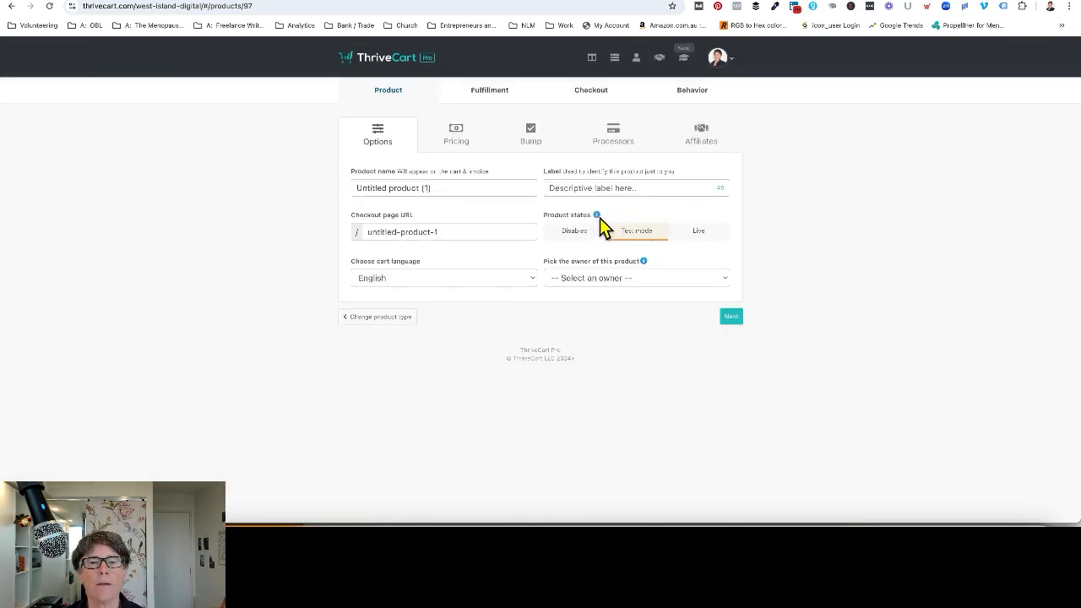
# Set both the product name and the label to "Lead Magnet Quiz Course".
pyautogui.tripleClick(453, 184)
pyautogui.write('Lead Magnet Quiz Course')
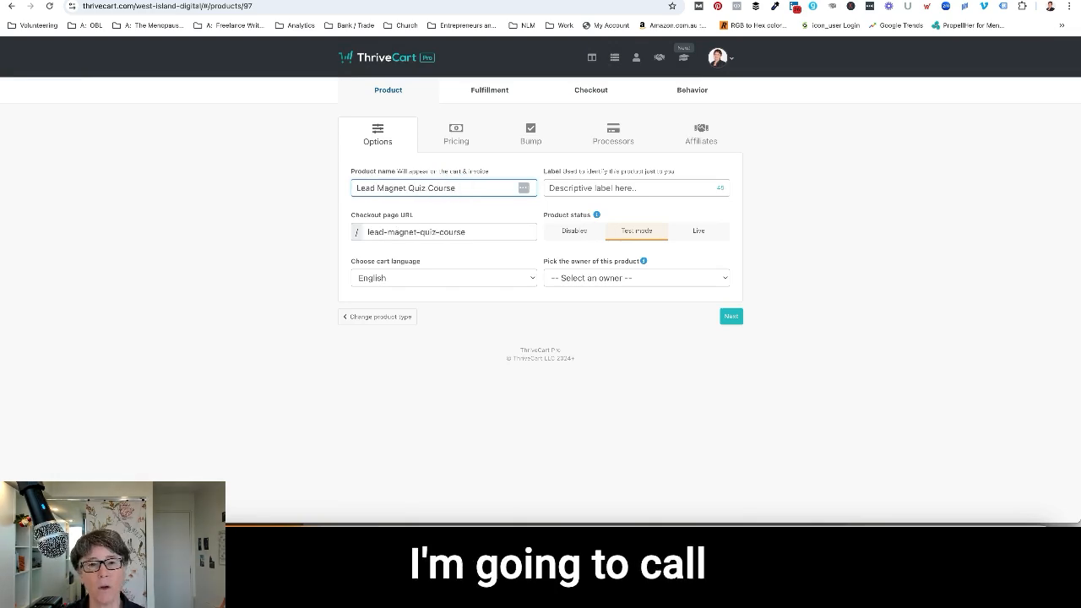
pyautogui.click(601, 187)
pyautogui.write('Lead Magnet Quiz Course')
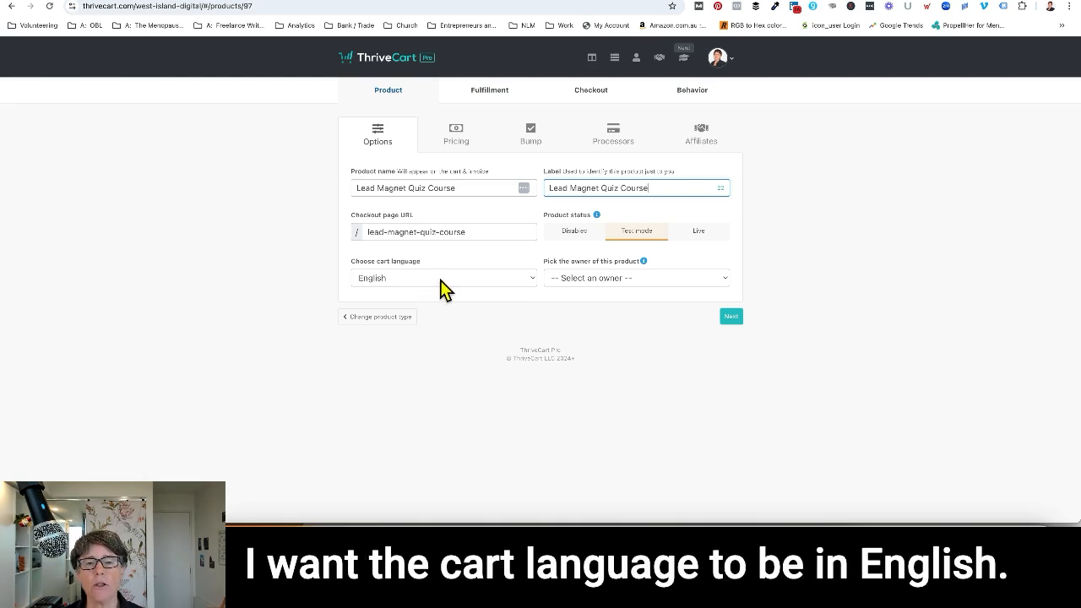
# Choose English as the cart language, assign the product's owner, and continue to the pricing settings.
pyautogui.click(529, 280)
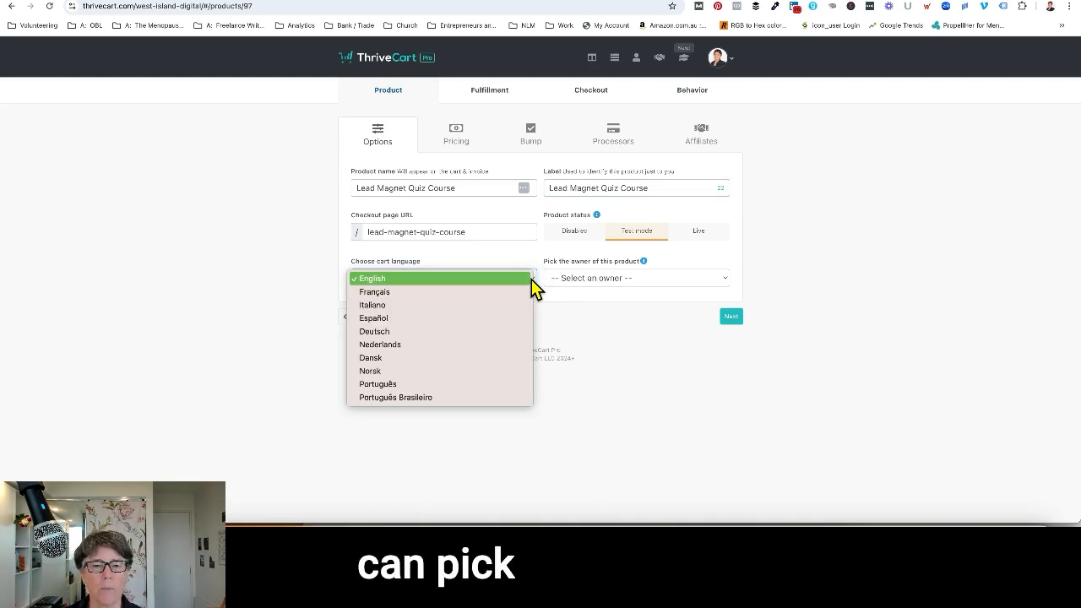
pyautogui.click(523, 279)
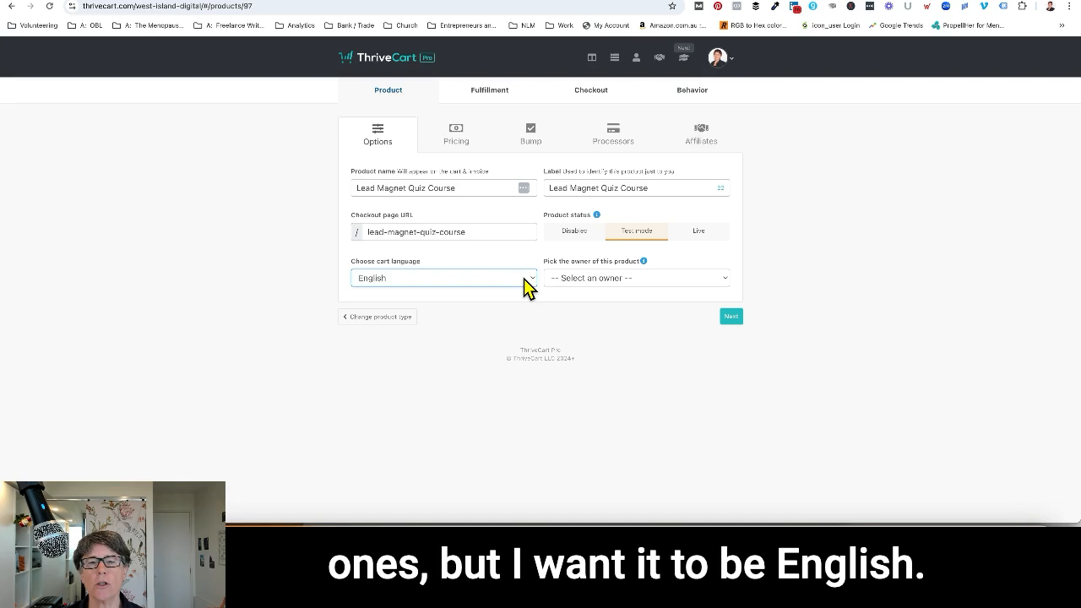
pyautogui.click(720, 280)
pyautogui.click(593, 304)
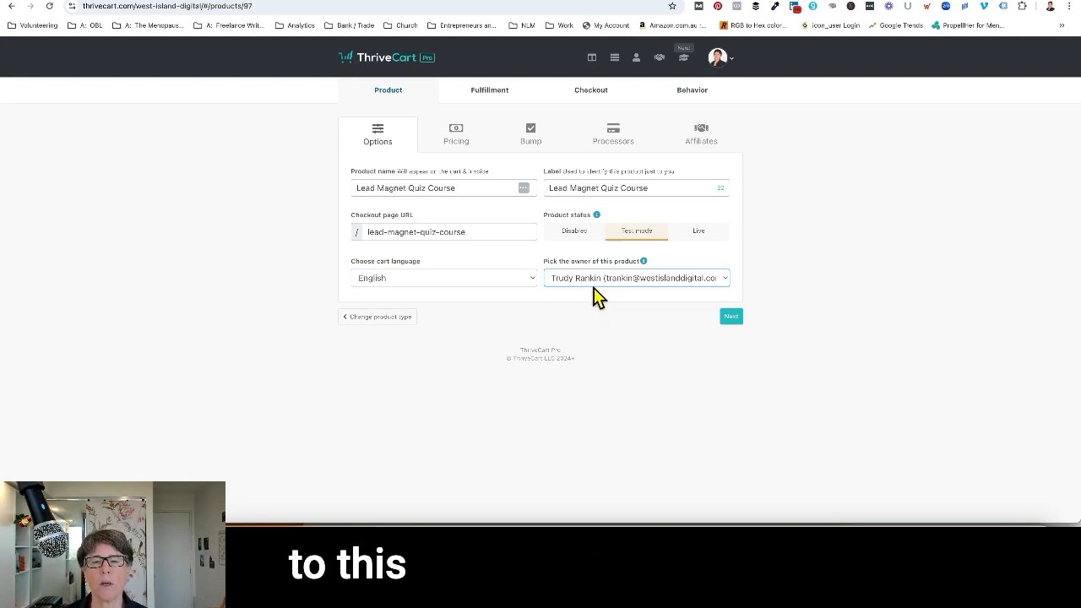
pyautogui.click(731, 318)
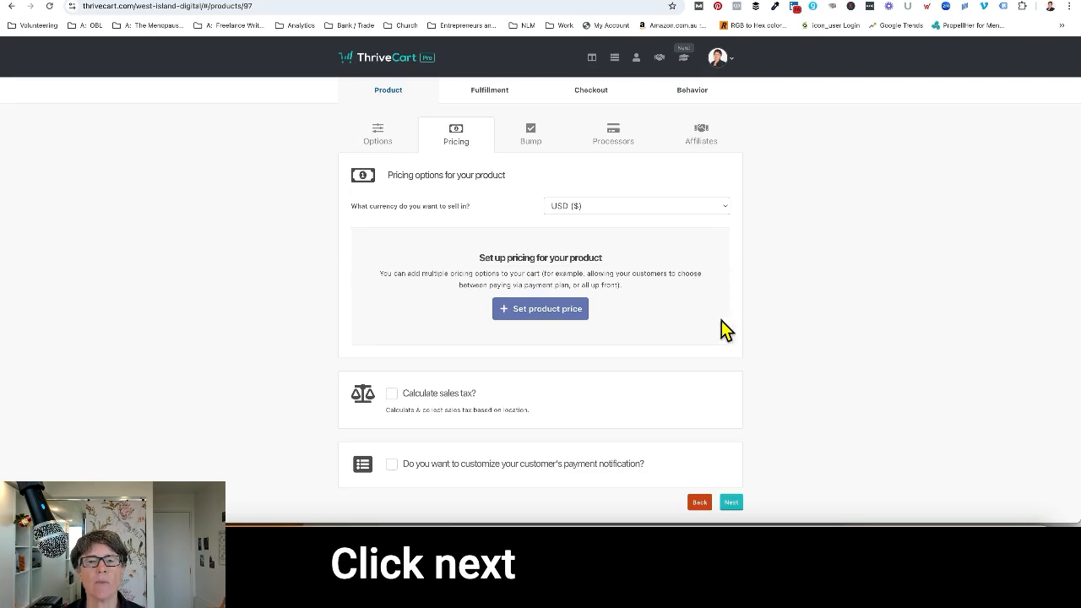
# Choose USD ($) as the currency the product sells in.
pyautogui.scroll(-1, 709, 317)
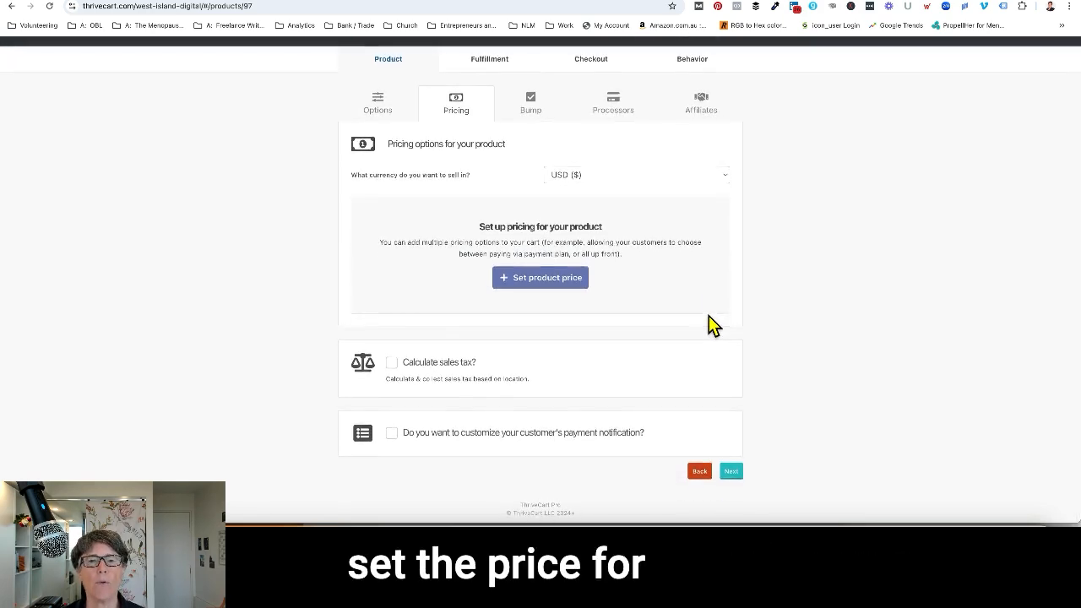
pyautogui.click(716, 176)
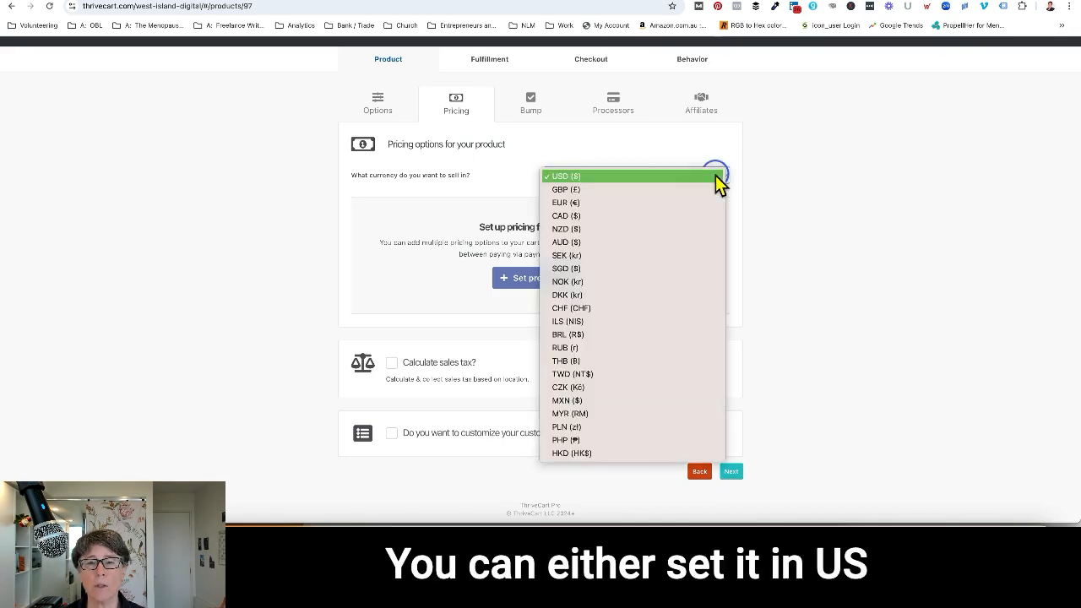
pyautogui.click(557, 176)
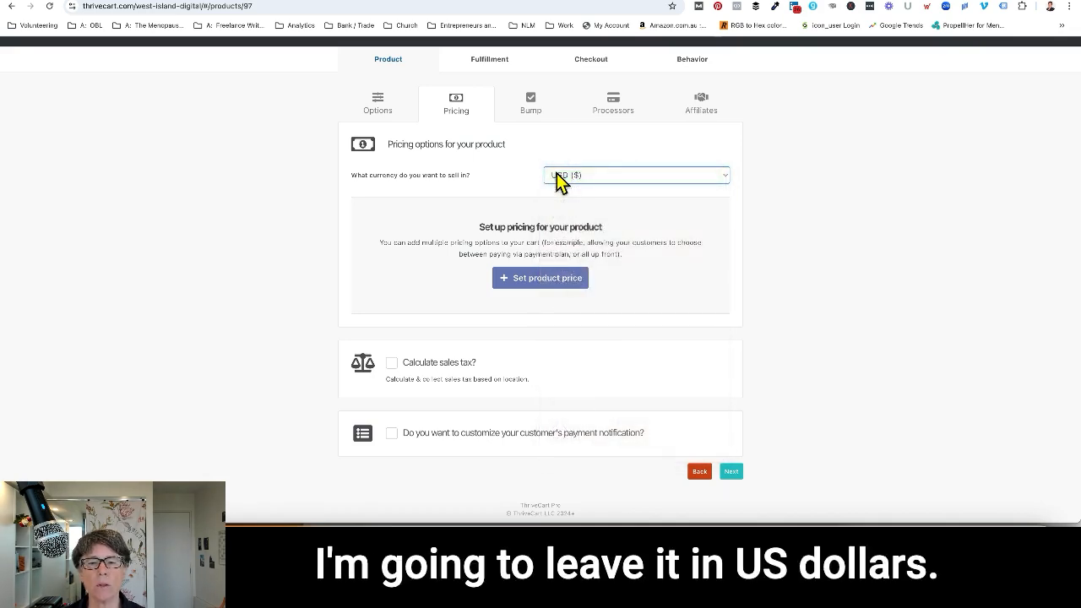
# Set up a pricing option as a one-time fee with a price of 297.
pyautogui.click(534, 287)
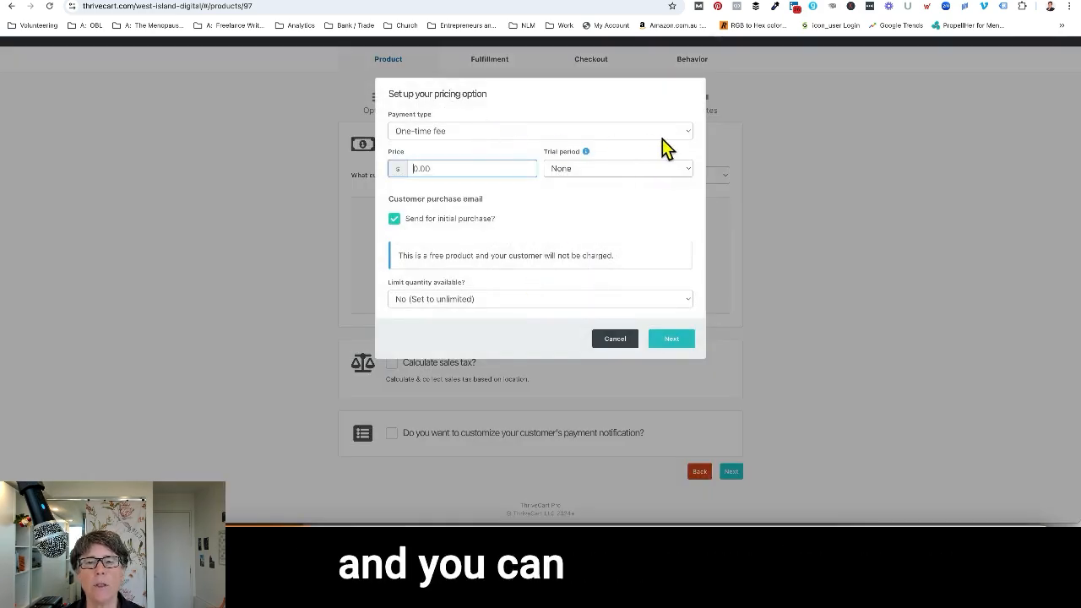
pyautogui.click(684, 132)
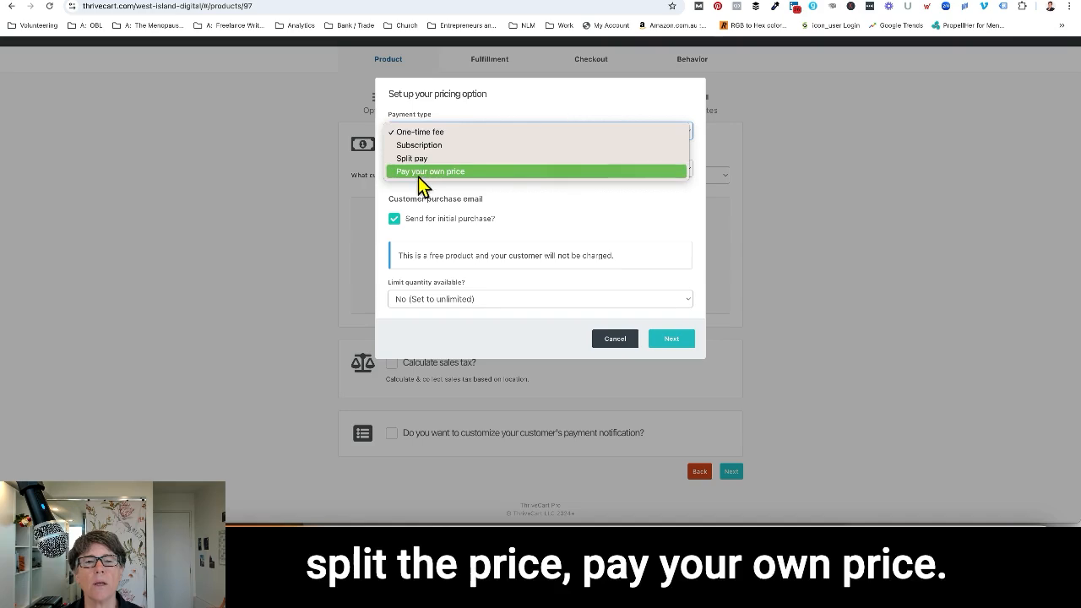
pyautogui.click(558, 135)
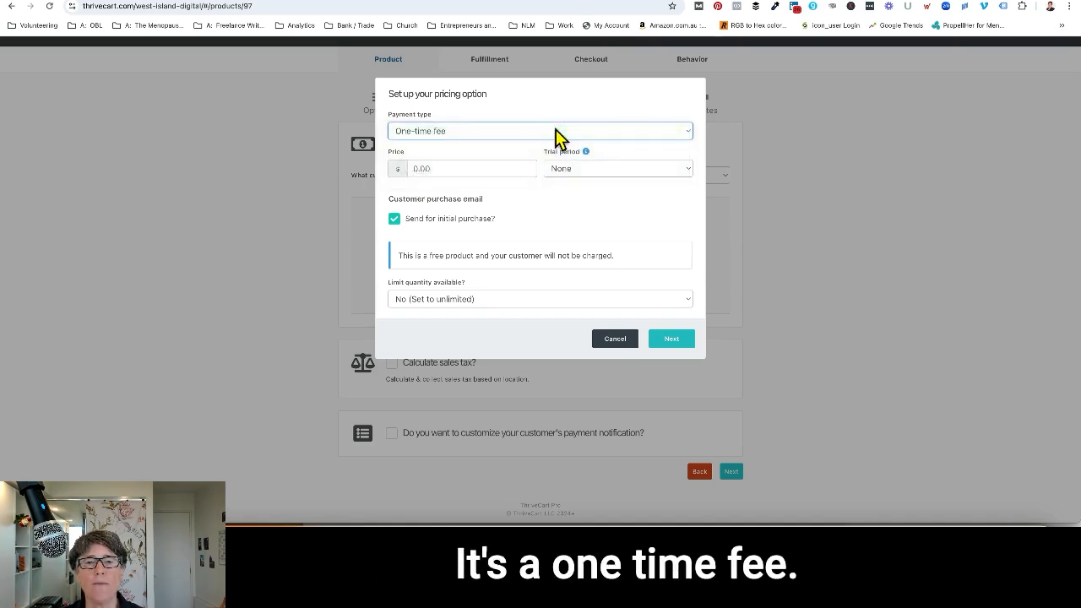
pyautogui.click(441, 167)
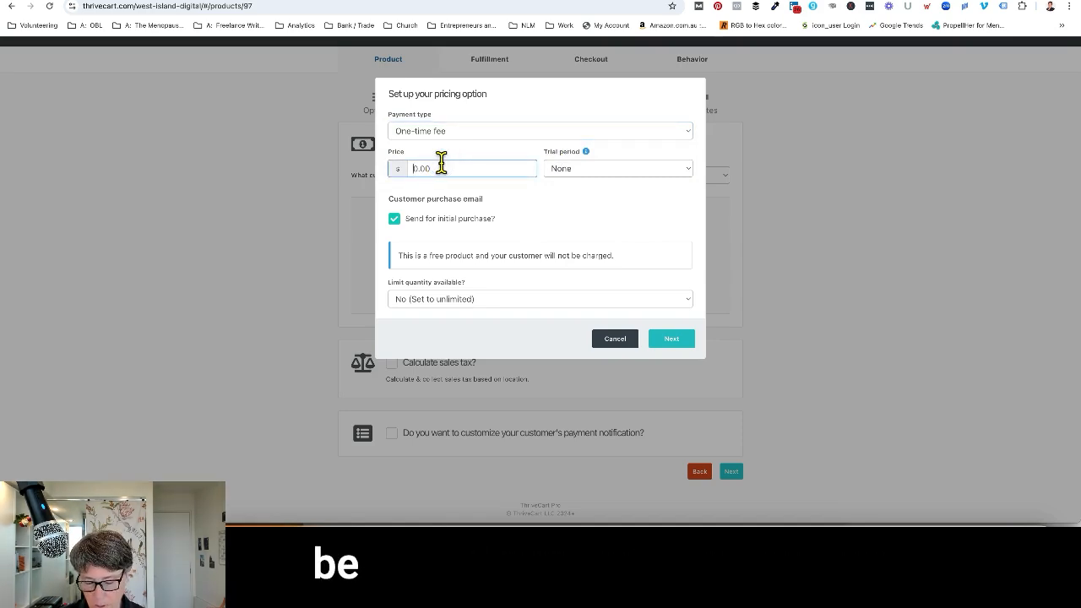
pyautogui.write('297')
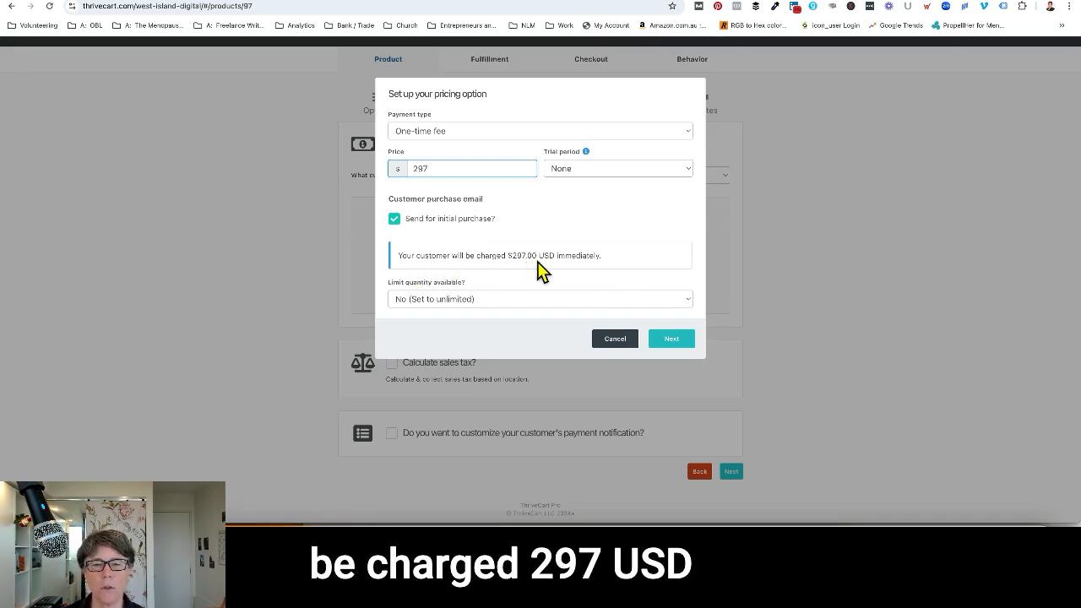
# Try limiting the pricing option's available quantity to 10, and set it back to unlimited.
pyautogui.click(613, 301)
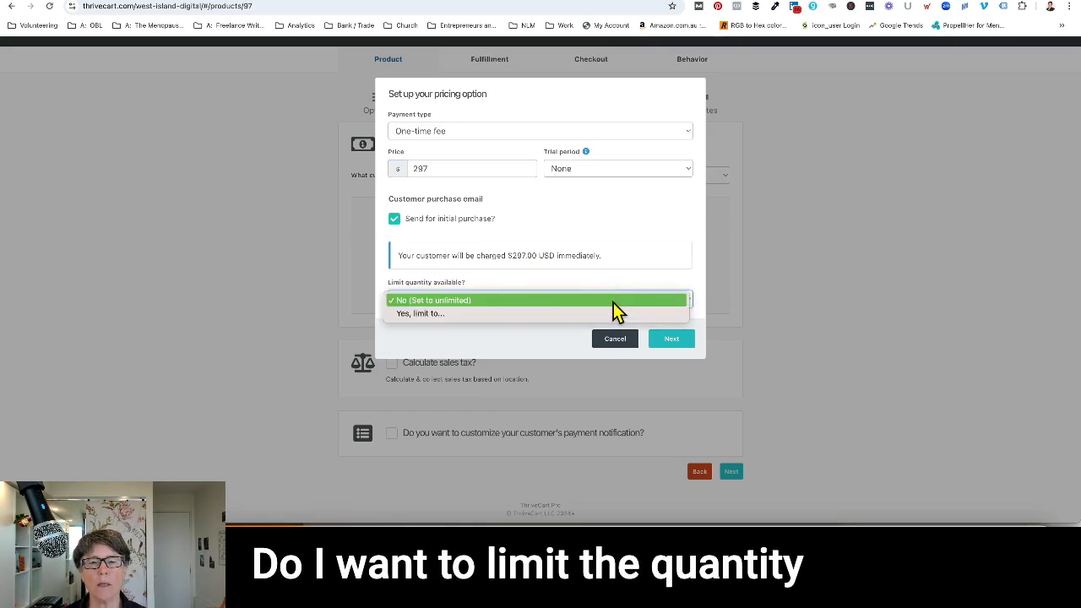
pyautogui.click(445, 312)
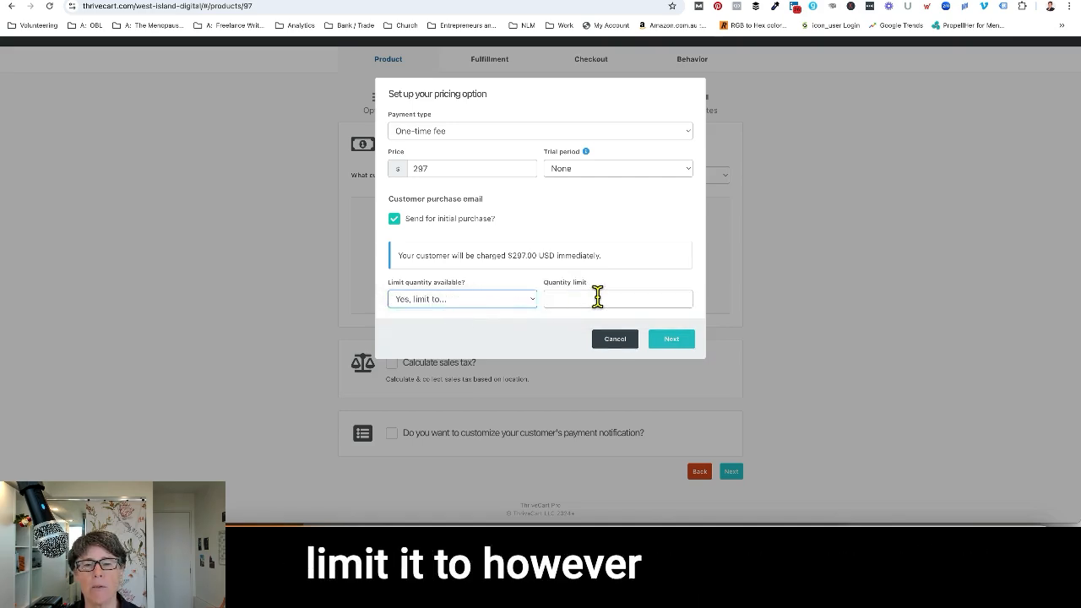
pyautogui.click(597, 298)
pyautogui.write('1')
pyautogui.click(486, 294)
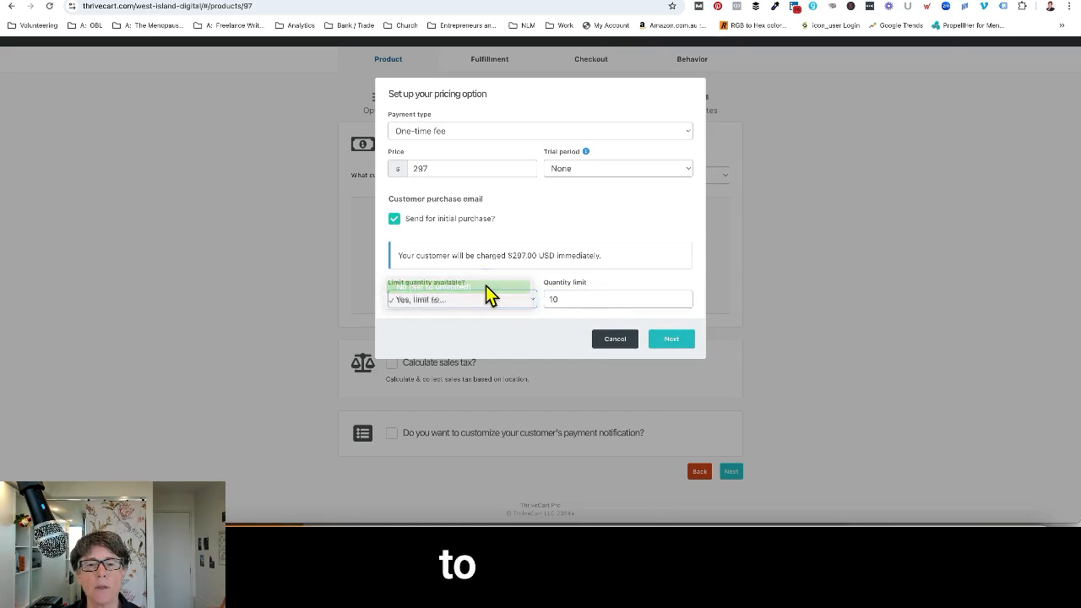
pyautogui.click(485, 286)
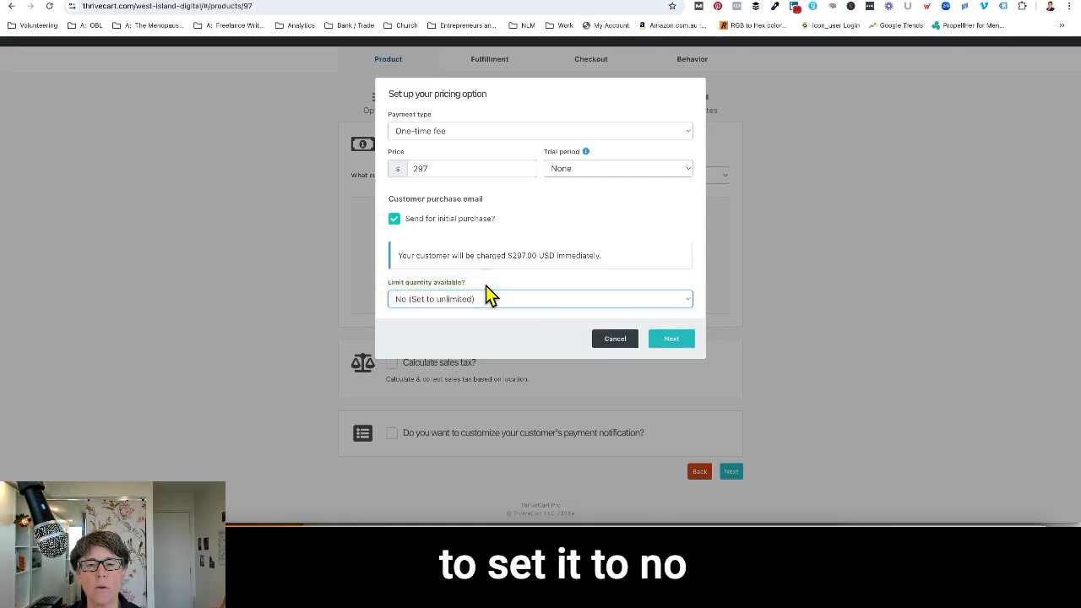
# Save the pricing option with only one purchase allowed at a time, and continue to the bump offer settings.
pyautogui.click(674, 340)
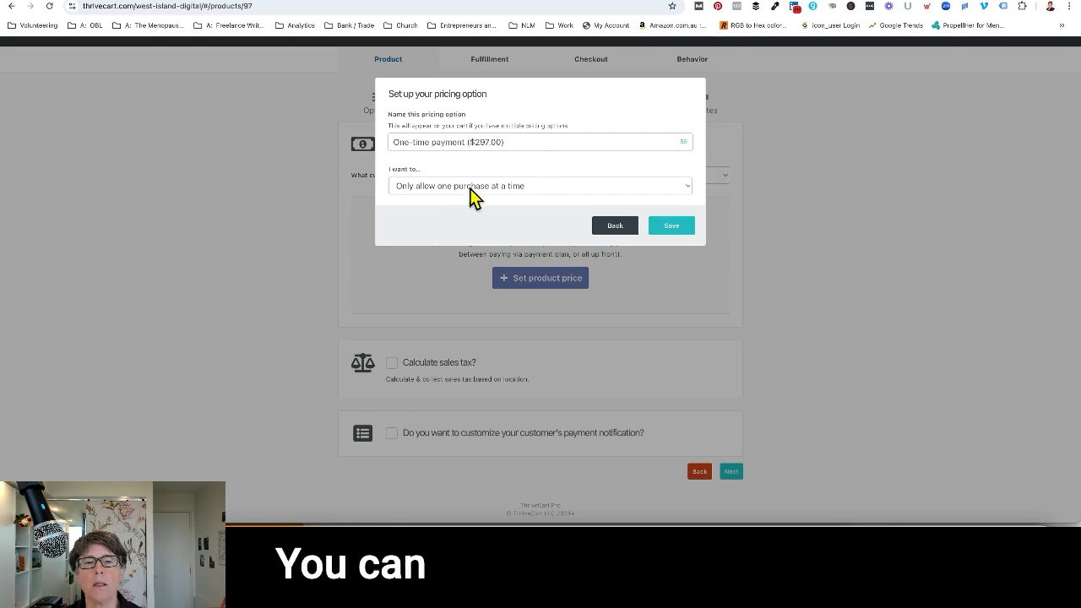
pyautogui.click(570, 187)
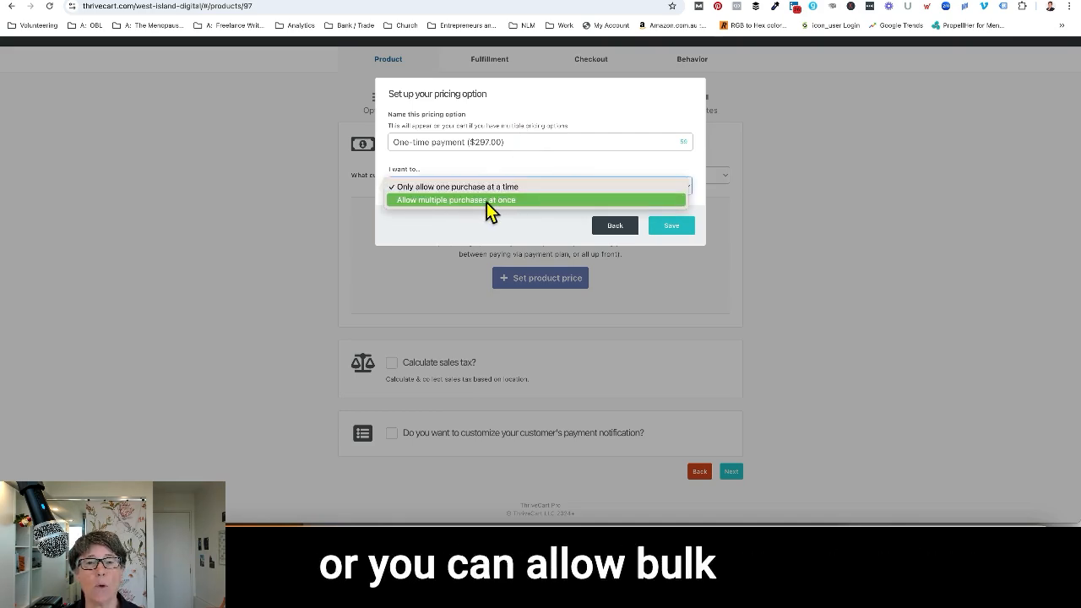
pyautogui.click(589, 156)
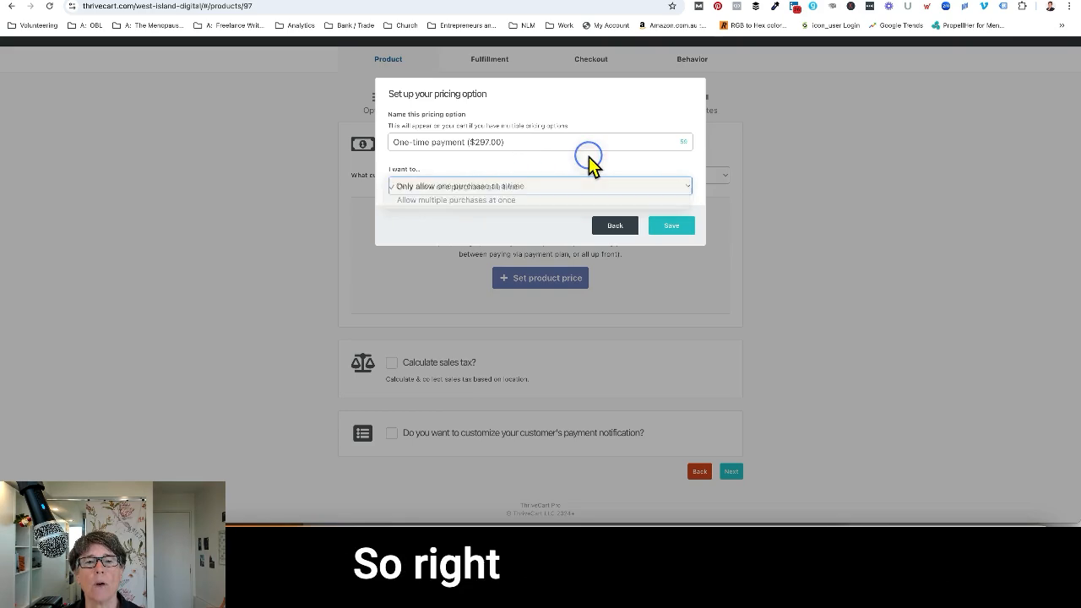
pyautogui.click(676, 227)
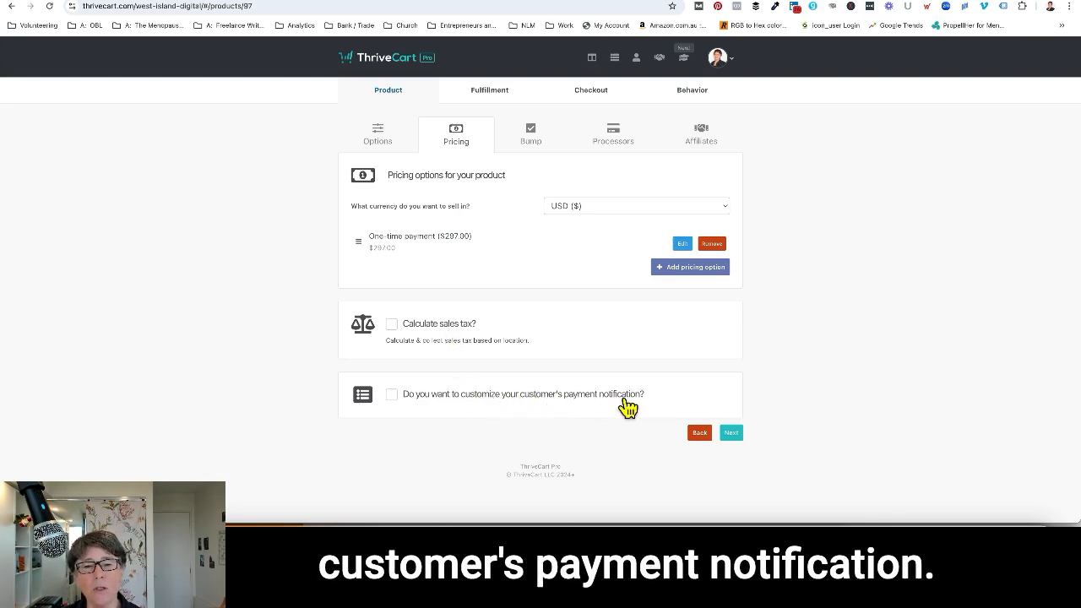
pyautogui.click(732, 433)
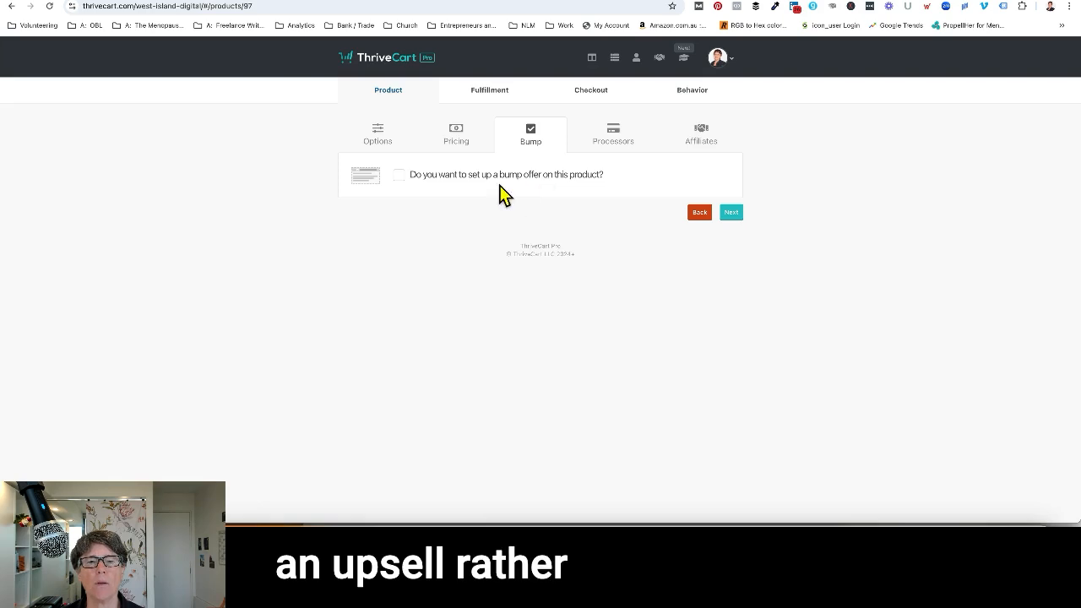
# Skip the bump offer and activate Stripe Enhanced as a payment processor with the first Online Business Lift-Off account.
pyautogui.click(733, 214)
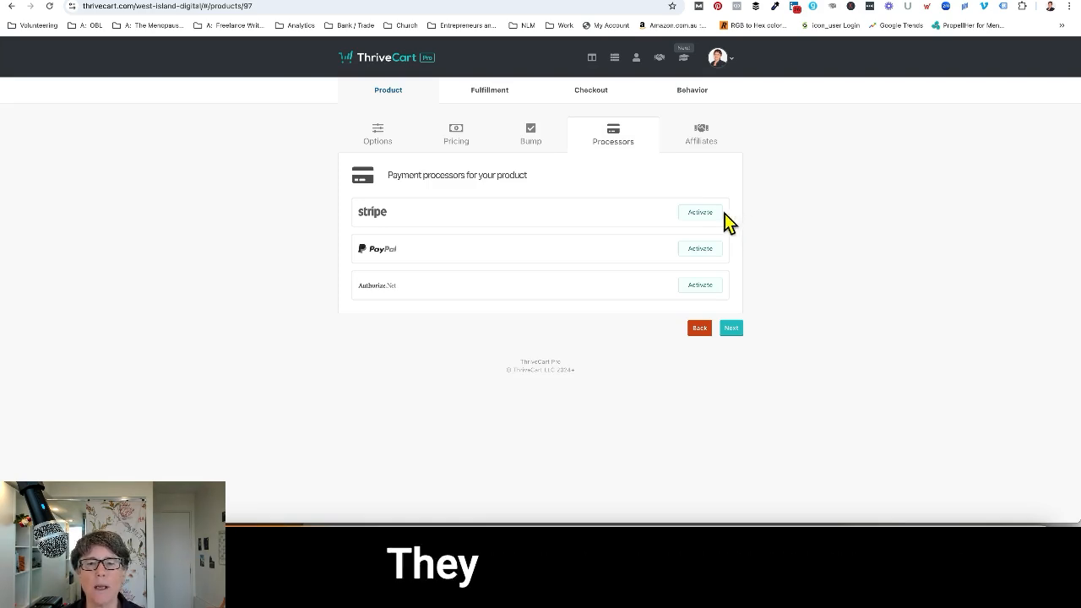
pyautogui.click(703, 213)
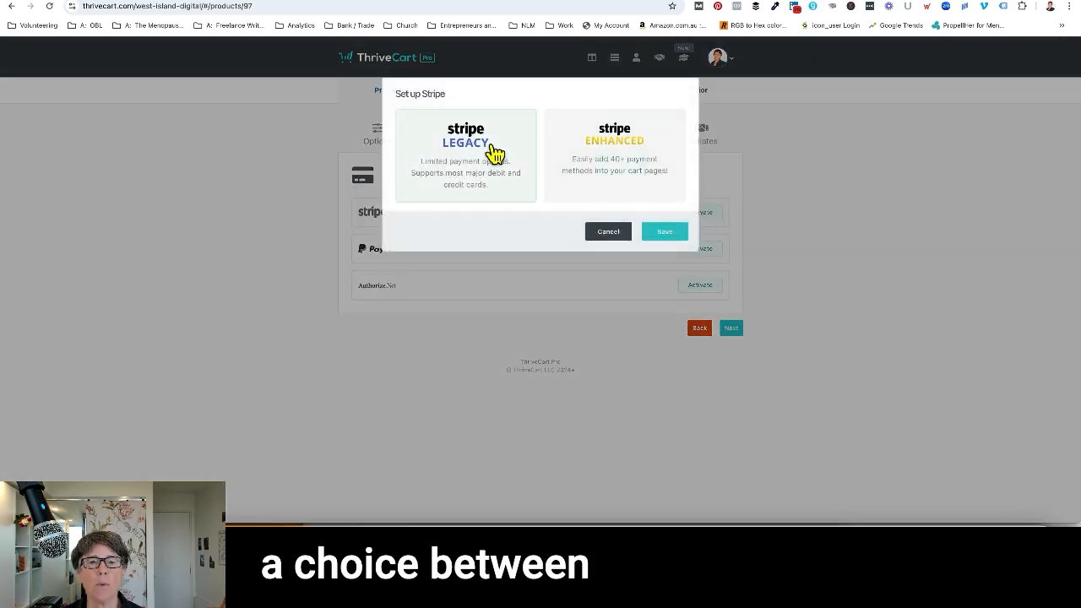
pyautogui.click(626, 163)
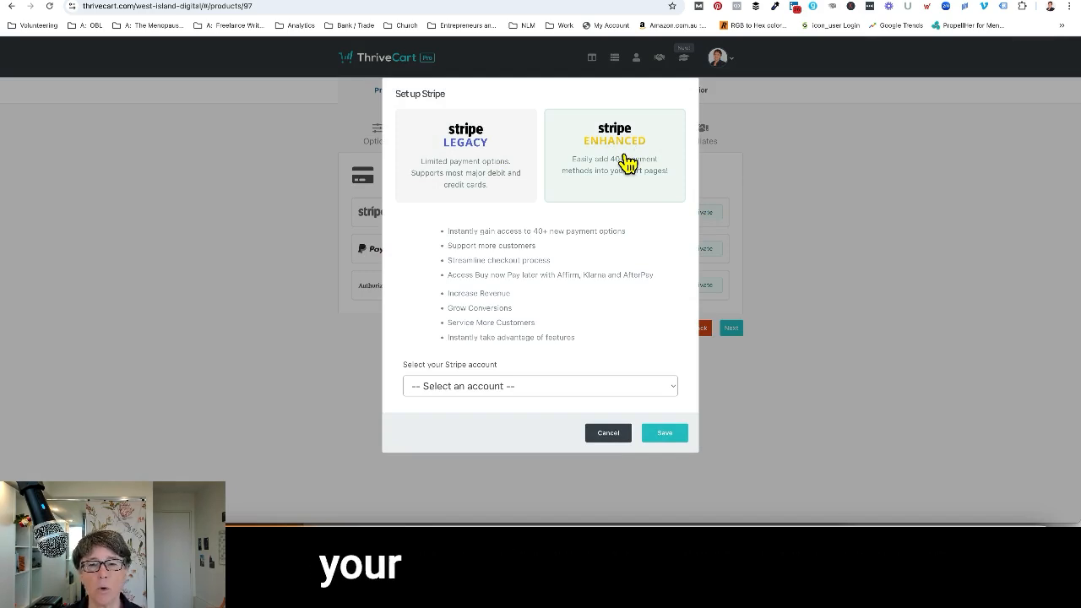
pyautogui.click(655, 384)
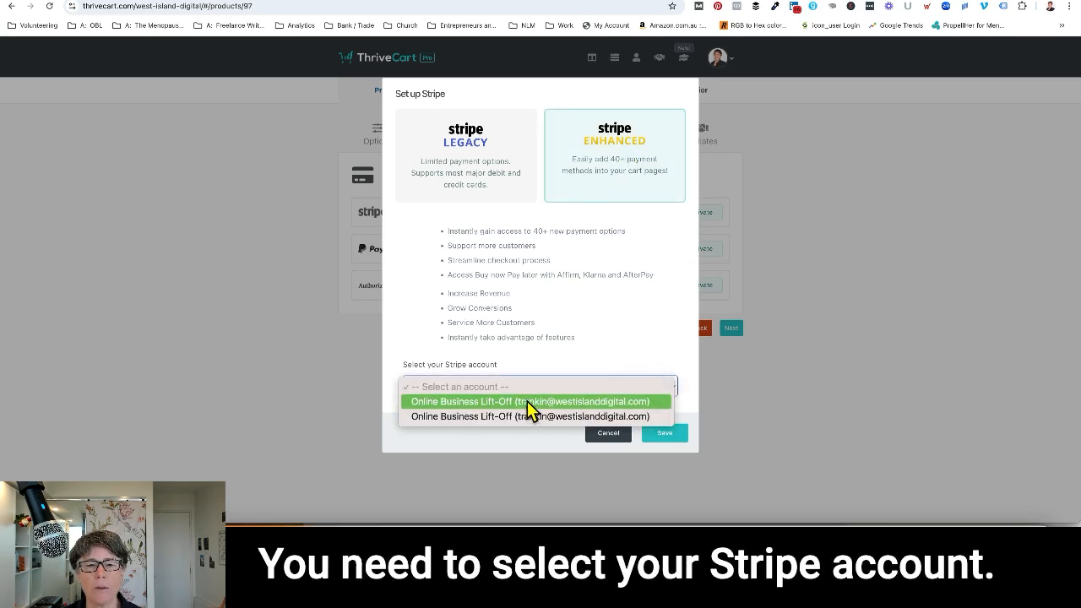
pyautogui.click(527, 401)
pyautogui.click(672, 434)
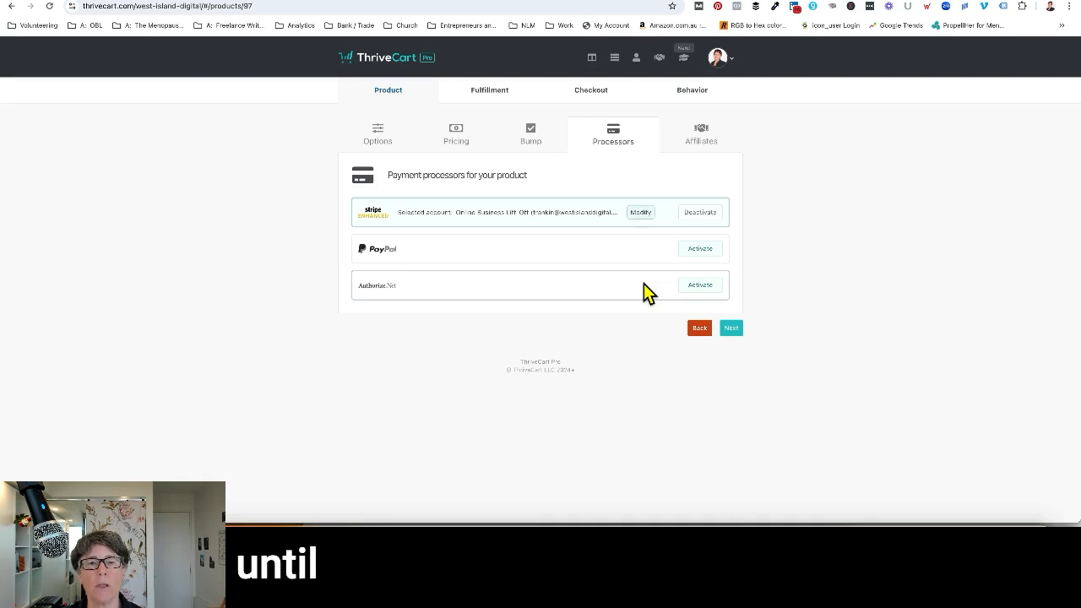
# Activate PayPal Enhanced as a payment processor with the West Island Digital account.
pyautogui.click(699, 252)
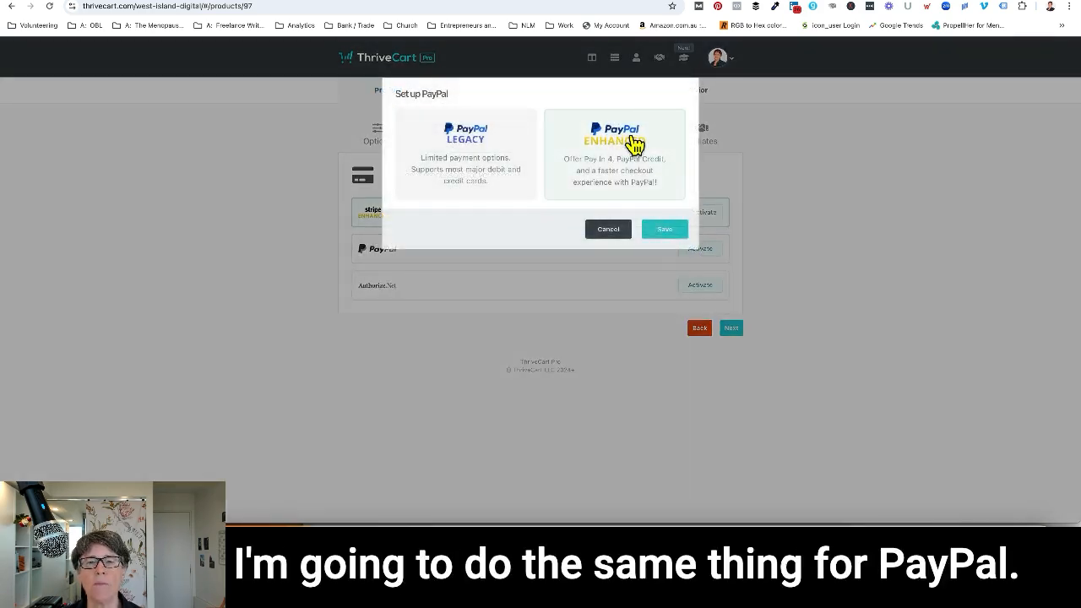
pyautogui.click(640, 148)
pyautogui.click(666, 467)
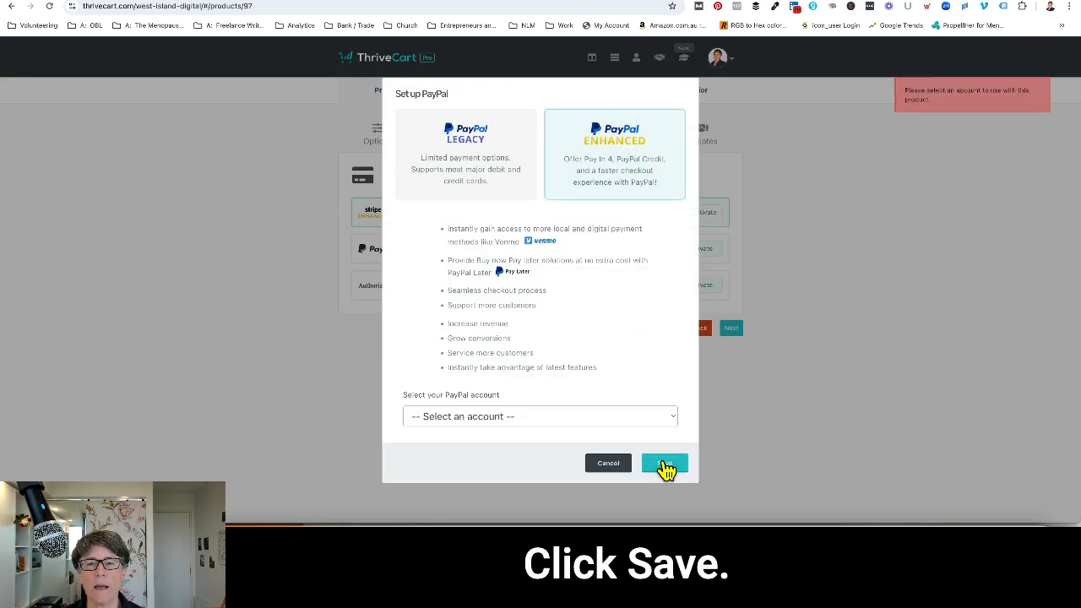
pyautogui.click(550, 422)
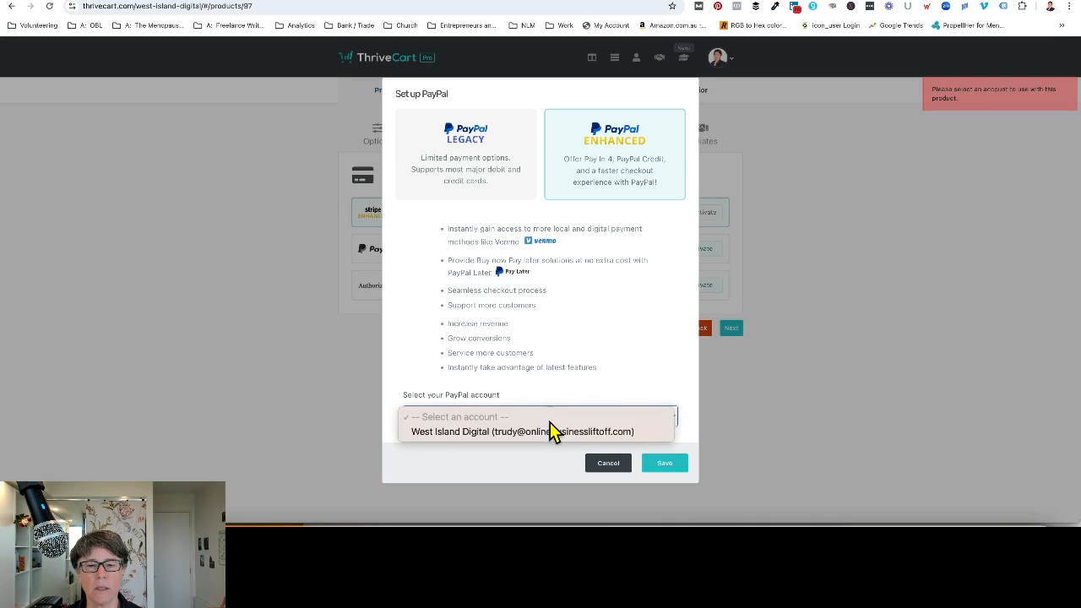
pyautogui.click(545, 435)
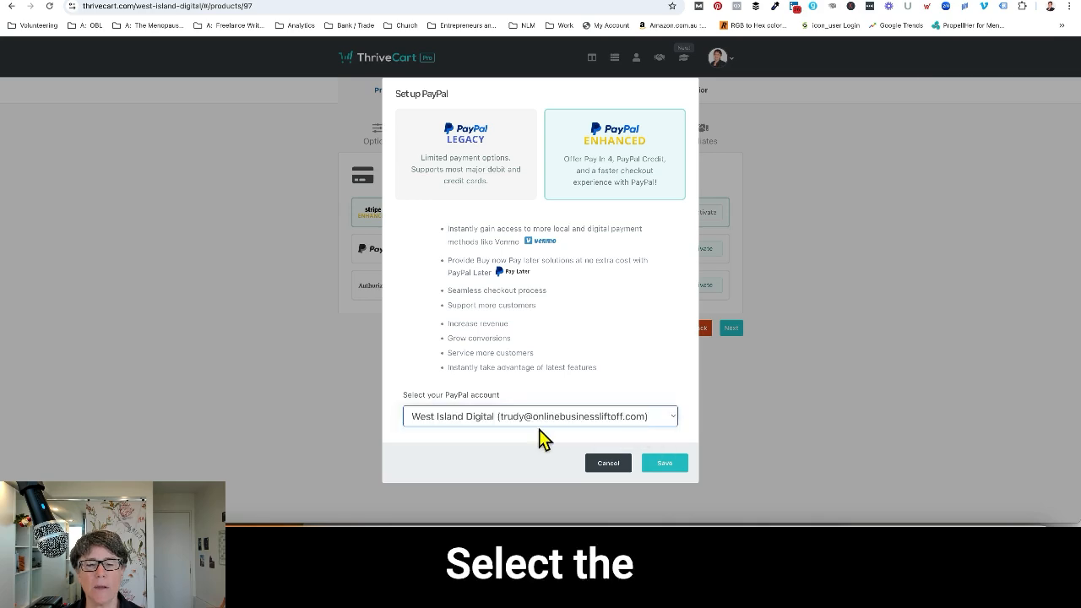
pyautogui.click(663, 466)
# Leave affiliate promotion disabled and enter the support email address in the fulfillment settings.
pyautogui.click(731, 328)
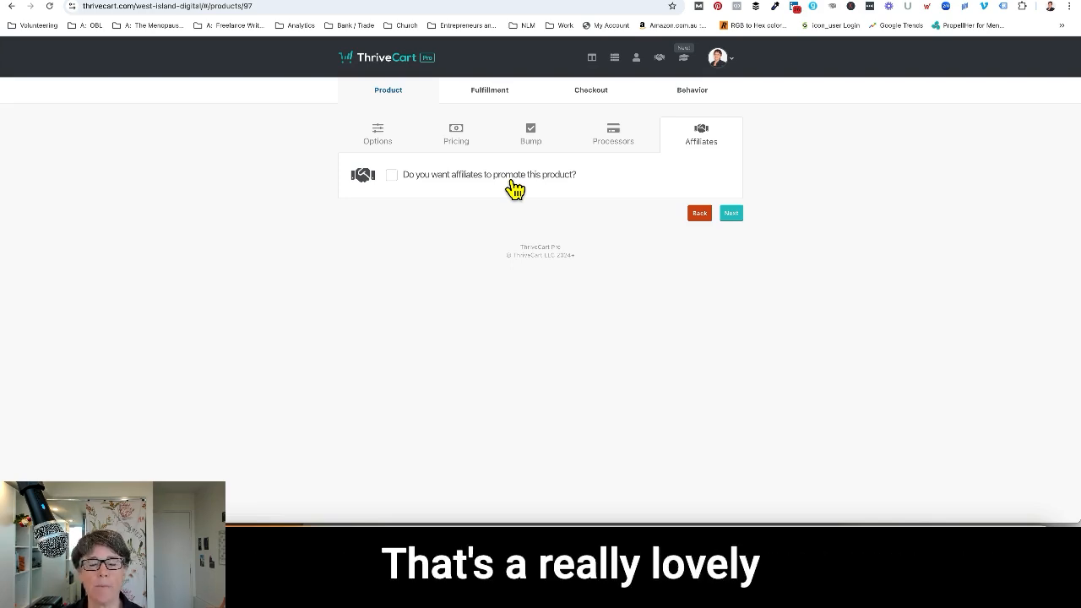
pyautogui.click(732, 215)
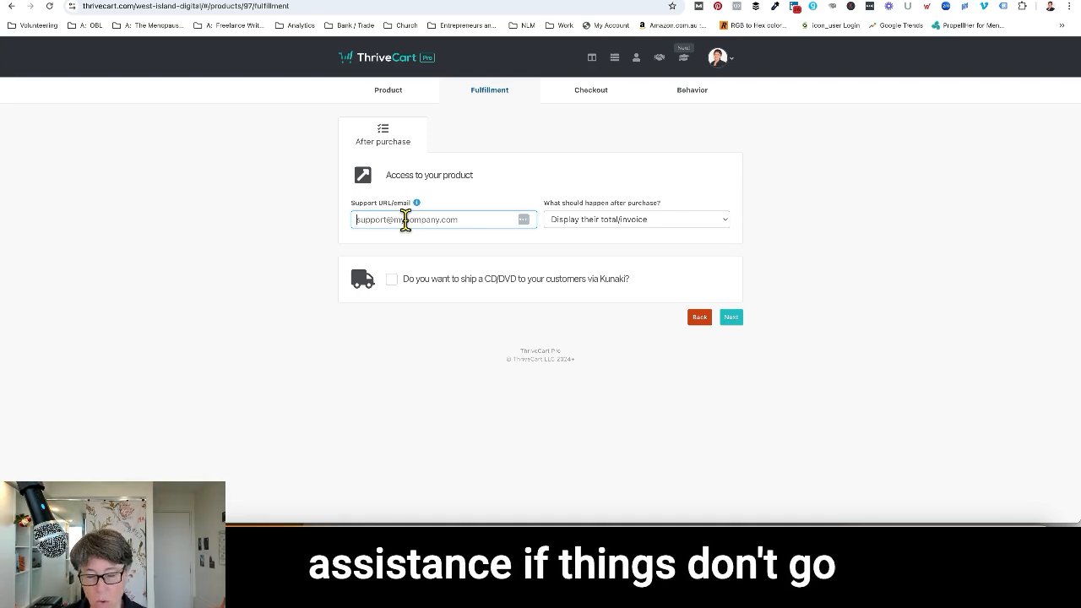
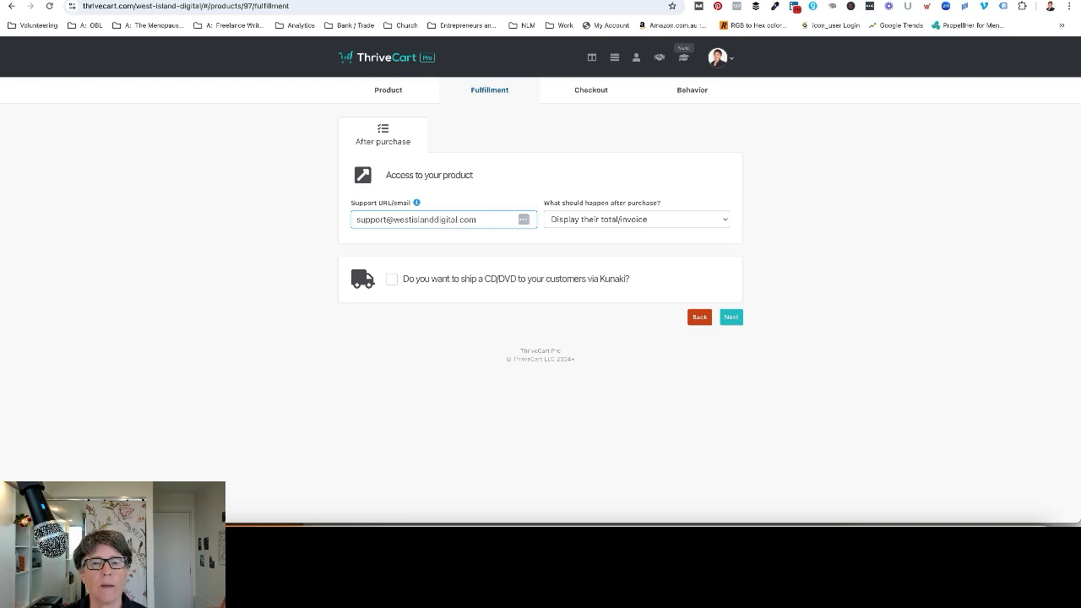
# Keep "Display their total/invoice" as the after-purchase action and continue to the checkout design.
pyautogui.click(700, 223)
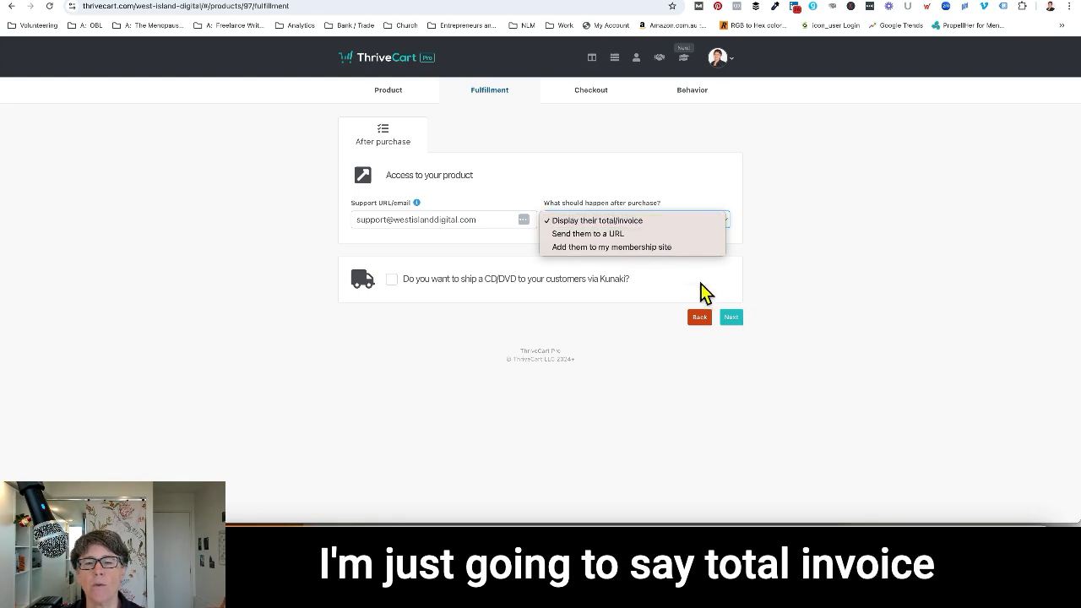
pyautogui.click(729, 319)
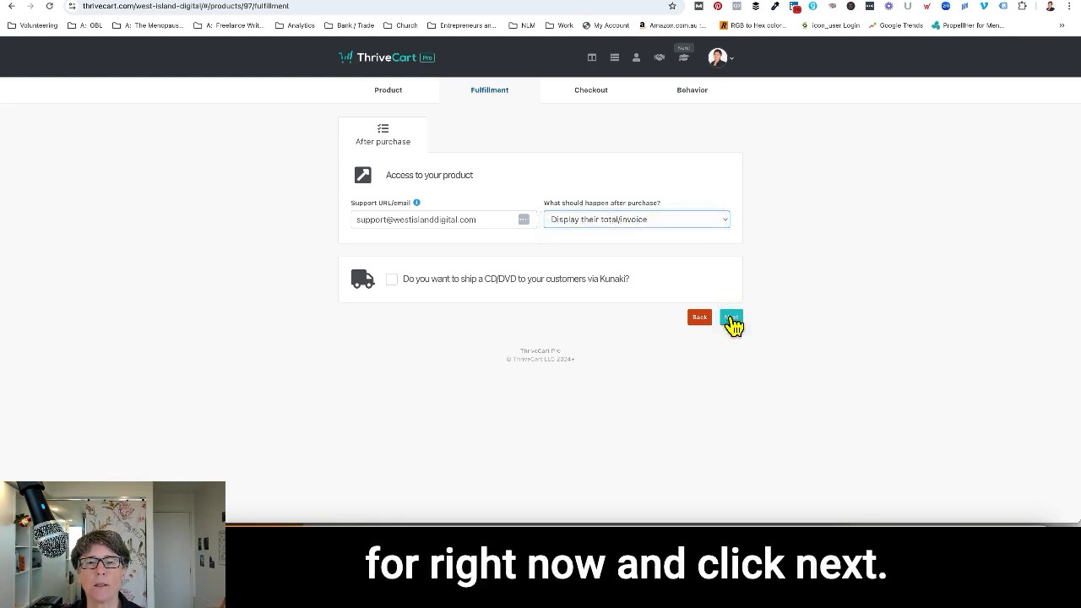
pyautogui.click(730, 320)
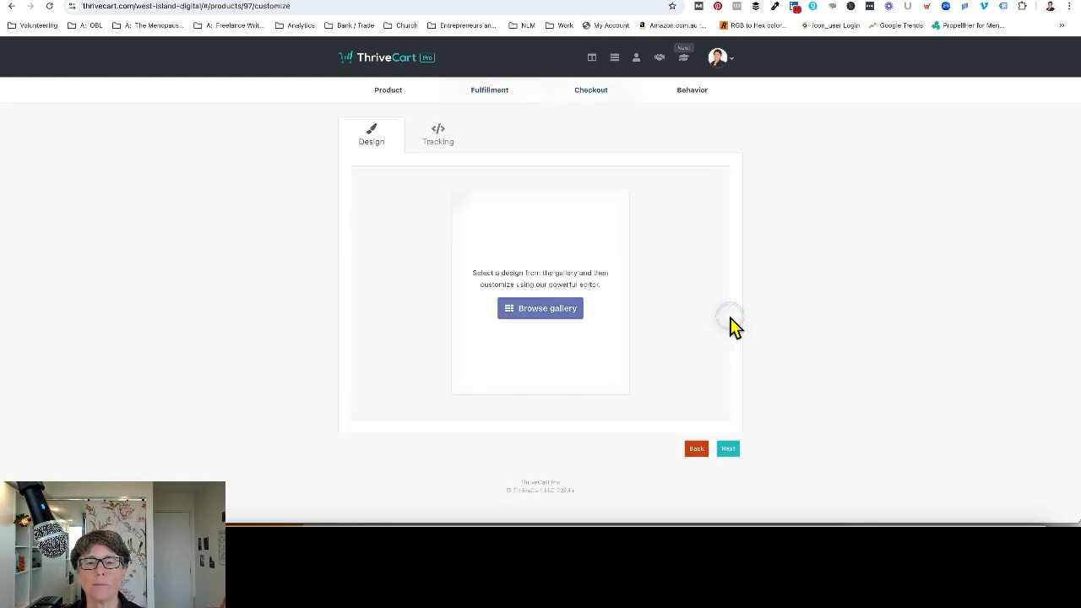
# Preview the cream "Neque Quaerat Assumenda Aut In Repudiandae" template in the design gallery and select it for the cart page.
pyautogui.click(542, 309)
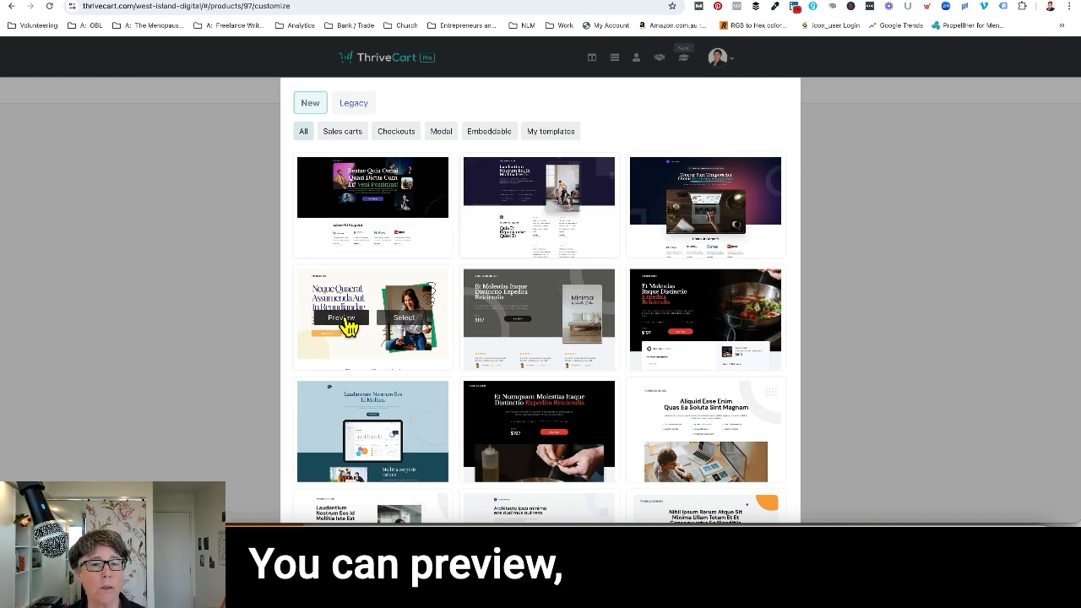
pyautogui.click(349, 323)
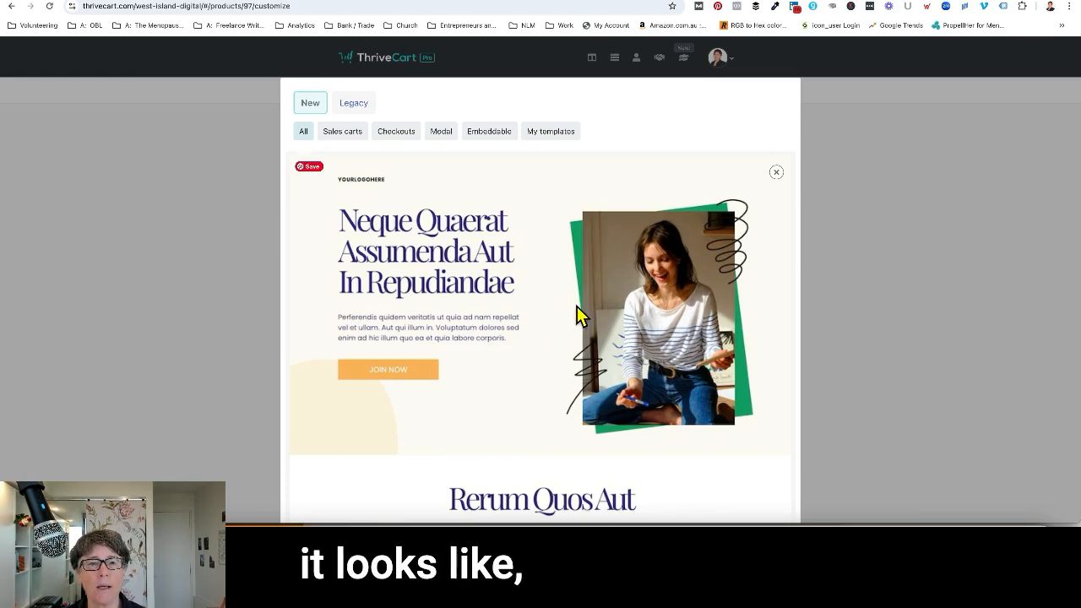
pyautogui.click(776, 172)
pyautogui.click(404, 318)
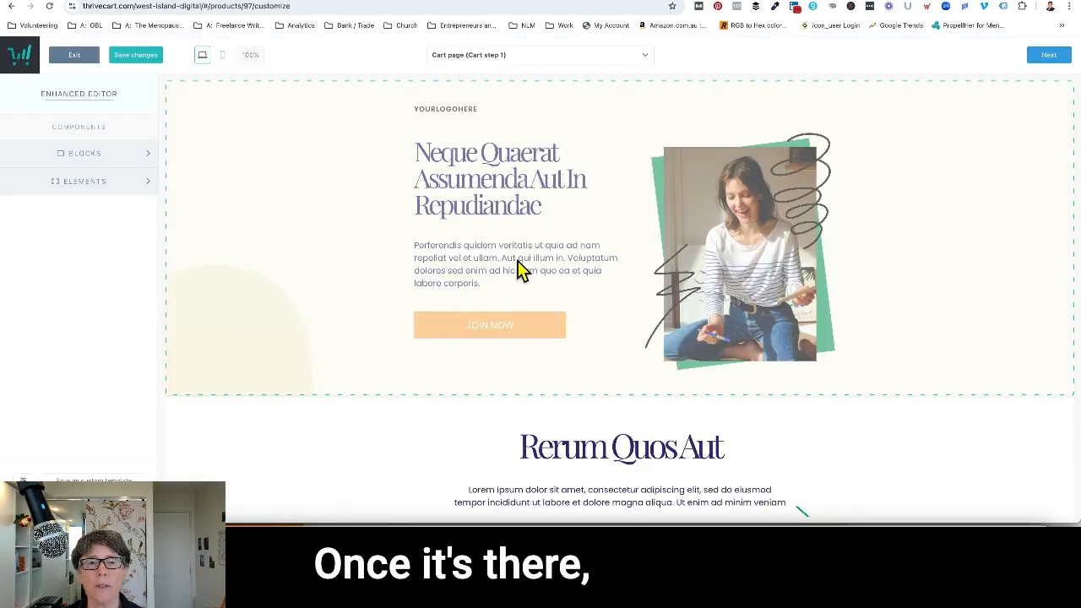
# Examine the editing options of the hero block and its logo, headline, image and JOIN NOW button.
pyautogui.click(390, 177)
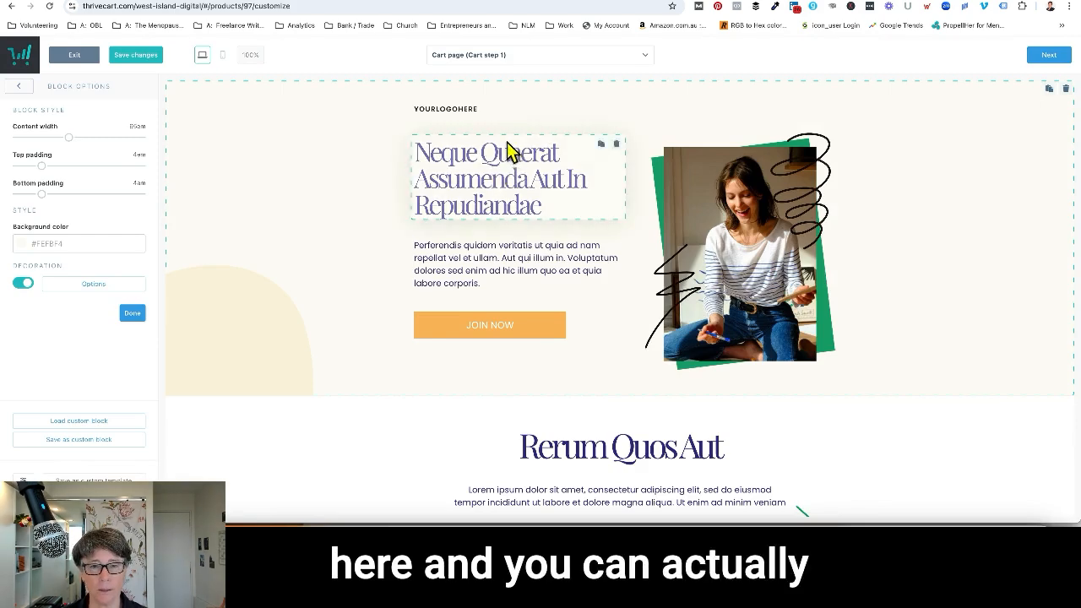
pyautogui.click(454, 108)
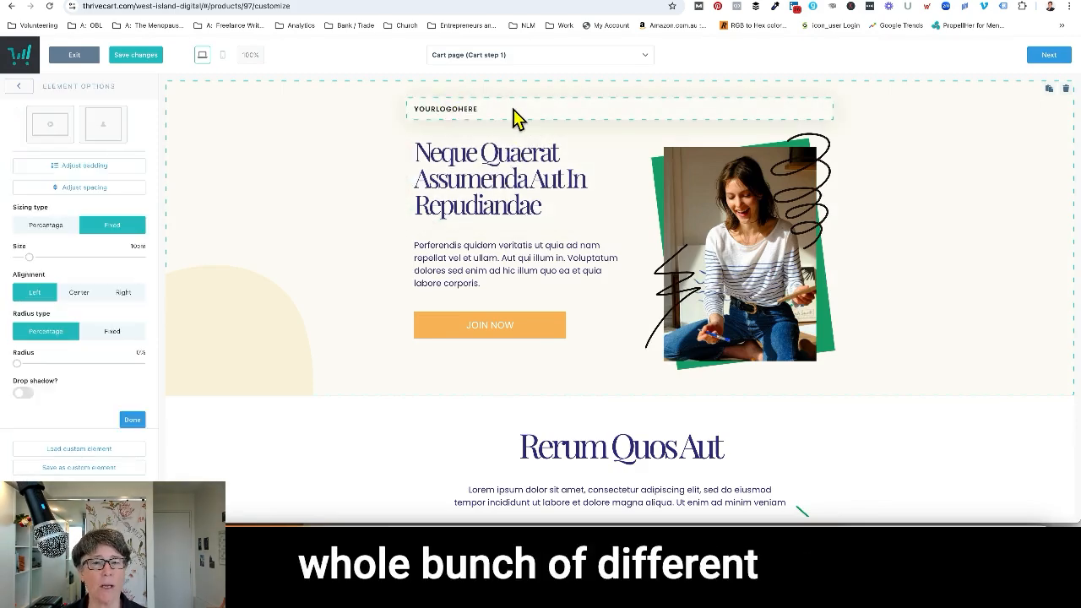
pyautogui.click(493, 192)
pyautogui.click(507, 180)
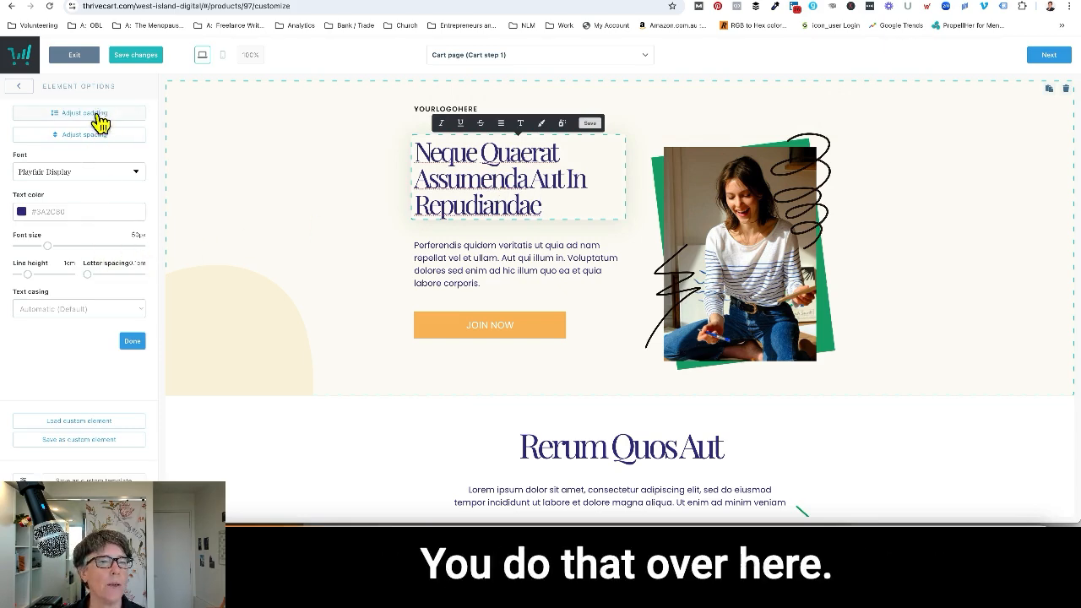
pyautogui.click(772, 235)
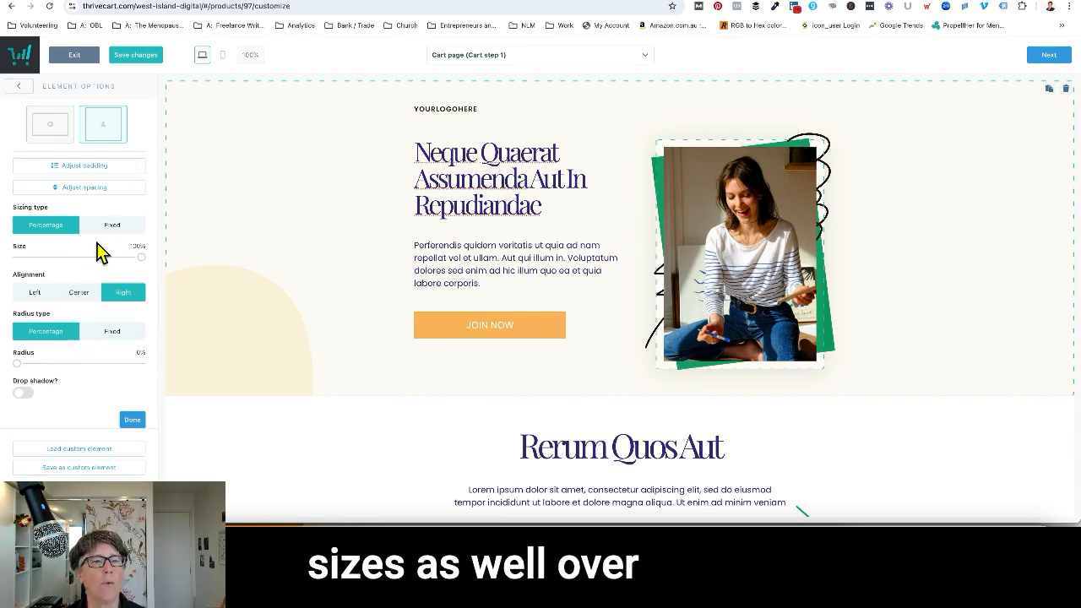
pyautogui.click(523, 324)
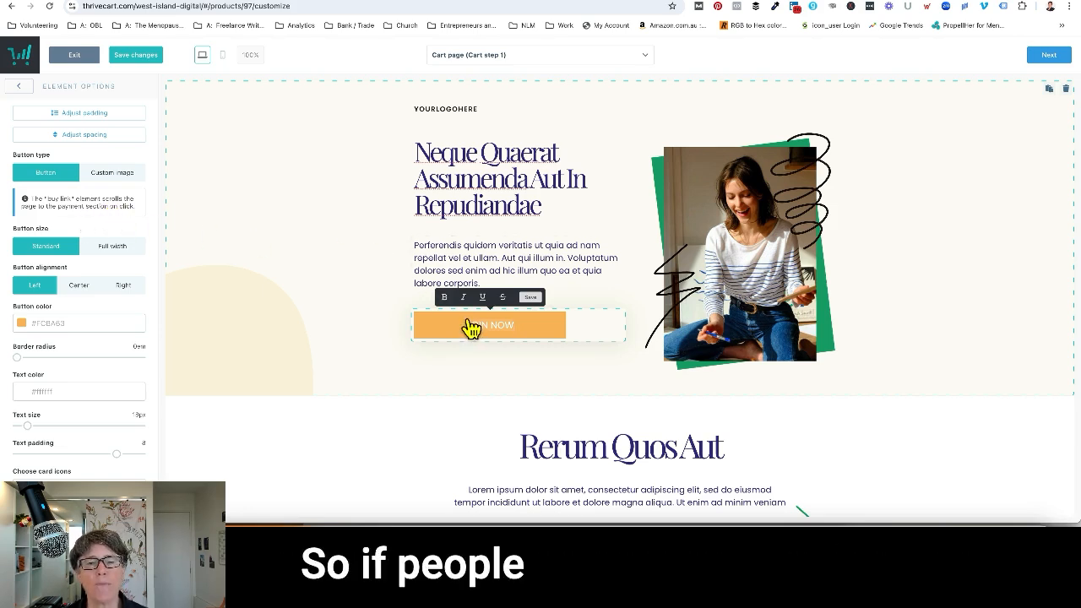
# Look through the remaining page sections down to the checkout block, and examine the options of its texts and cart area.
pyautogui.scroll(-8, 471, 329)
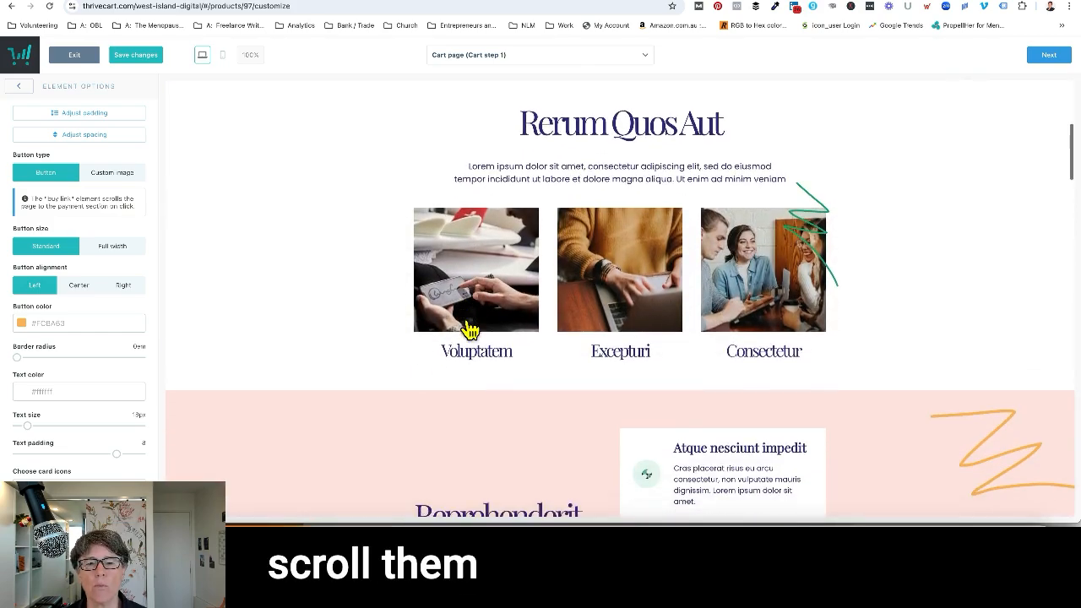
pyautogui.scroll(3, 467, 330)
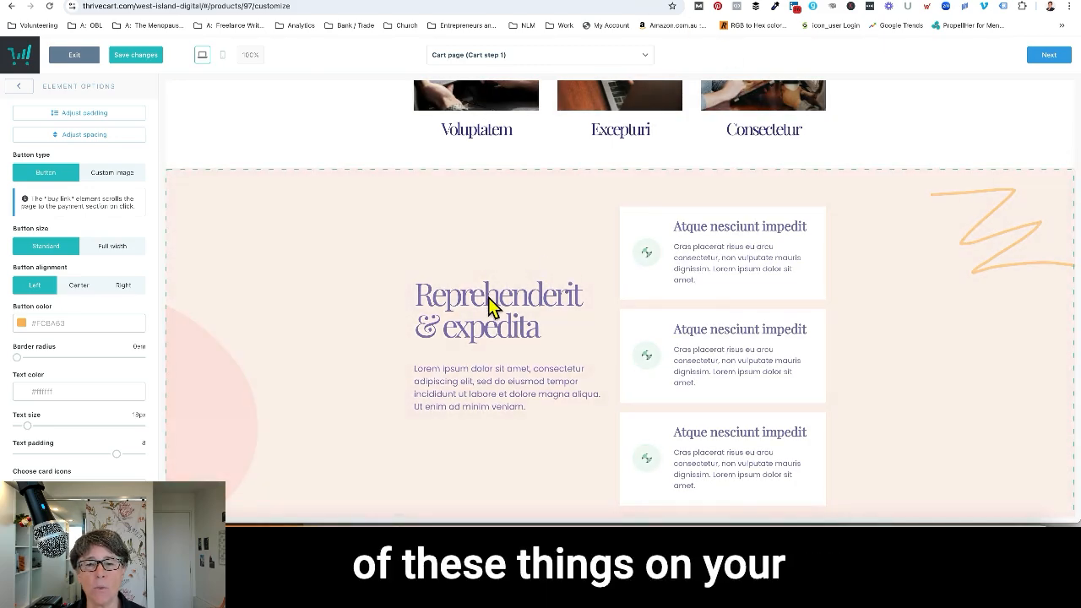
pyautogui.scroll(-4, 488, 298)
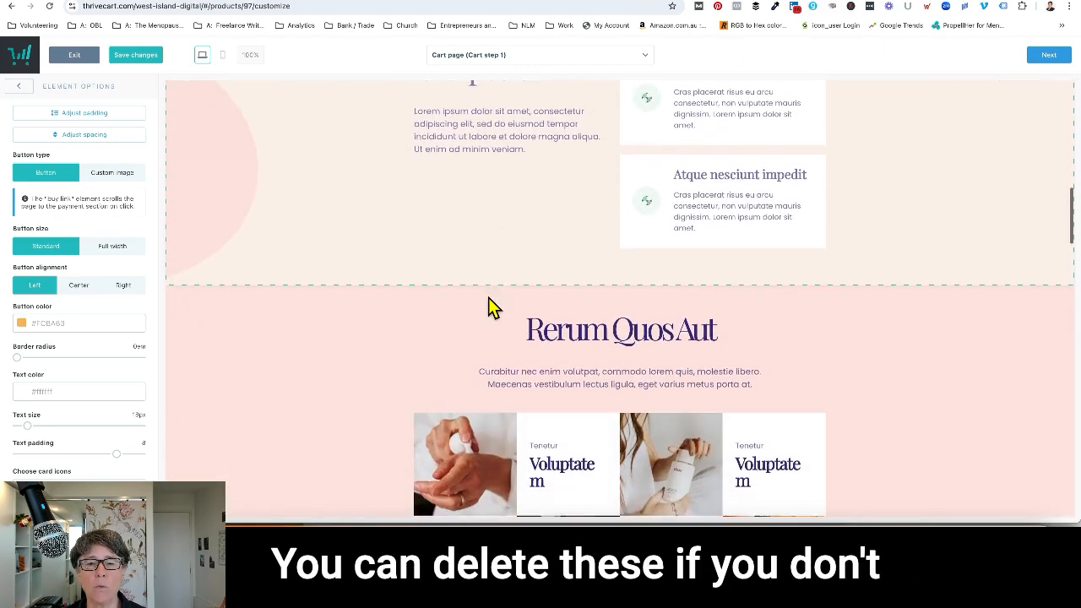
pyautogui.scroll(-8, 488, 297)
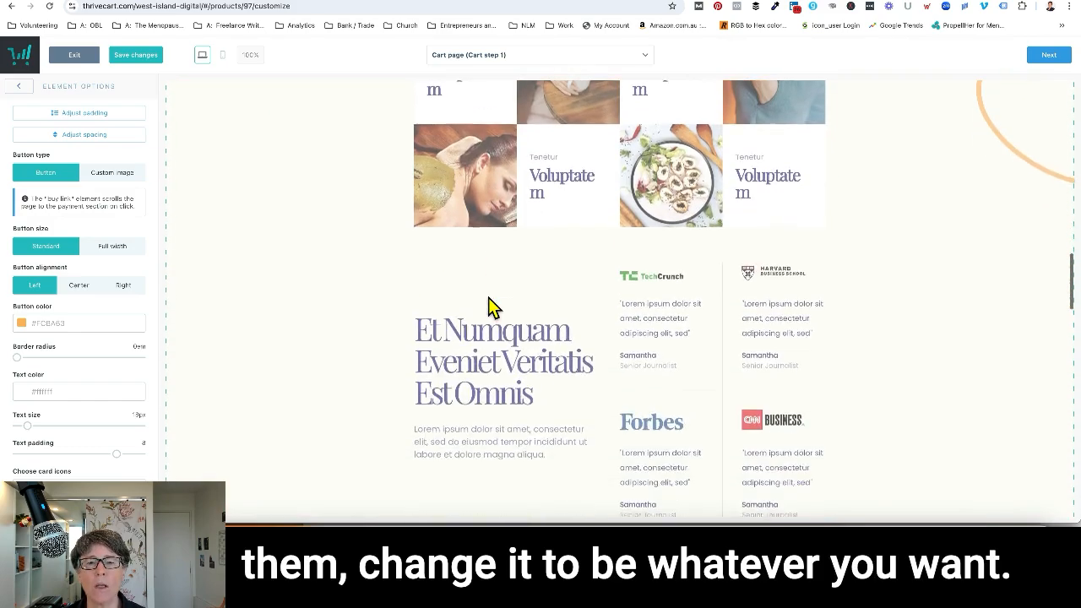
pyautogui.scroll(-7, 488, 297)
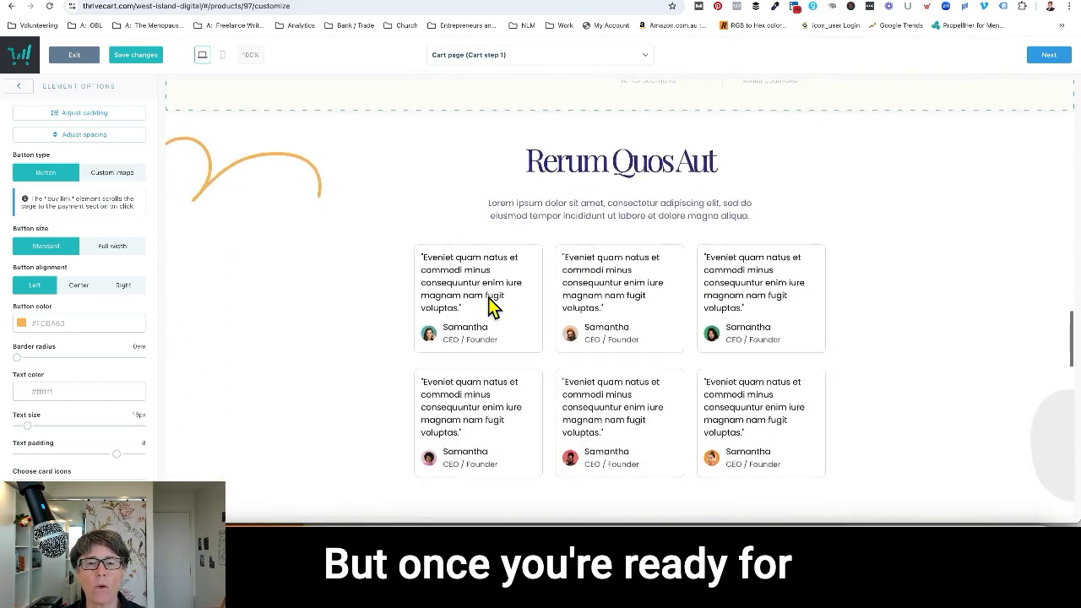
pyautogui.scroll(-6, 488, 297)
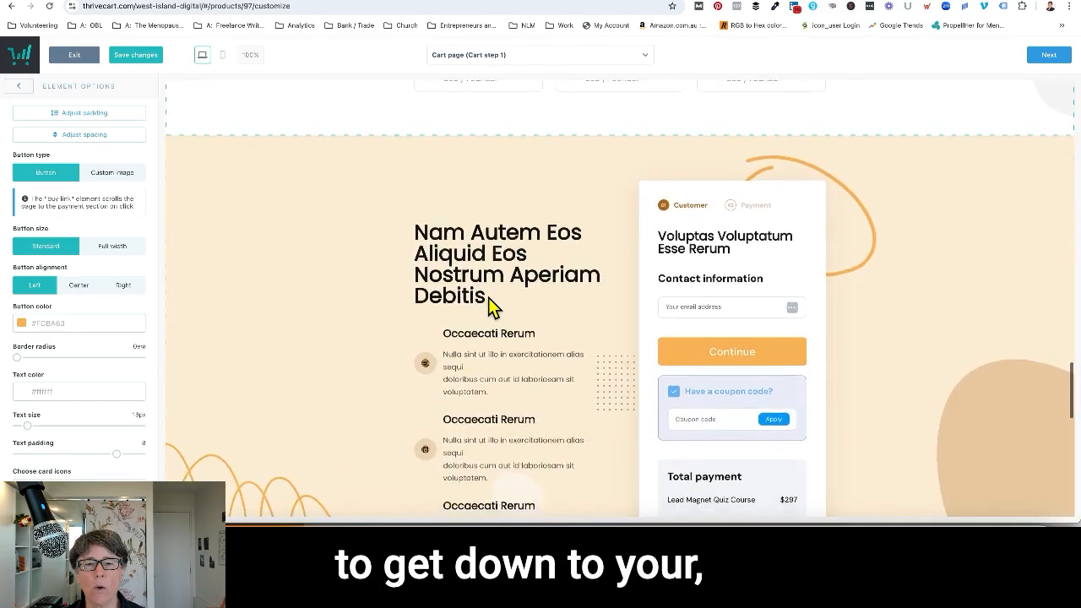
pyautogui.scroll(-2, 490, 304)
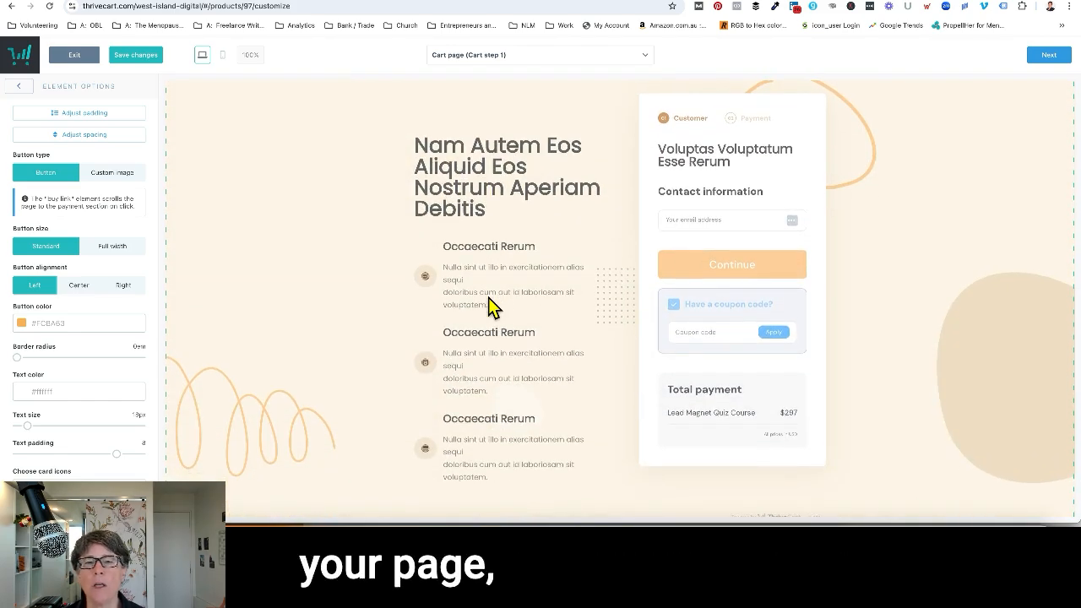
pyautogui.click(448, 220)
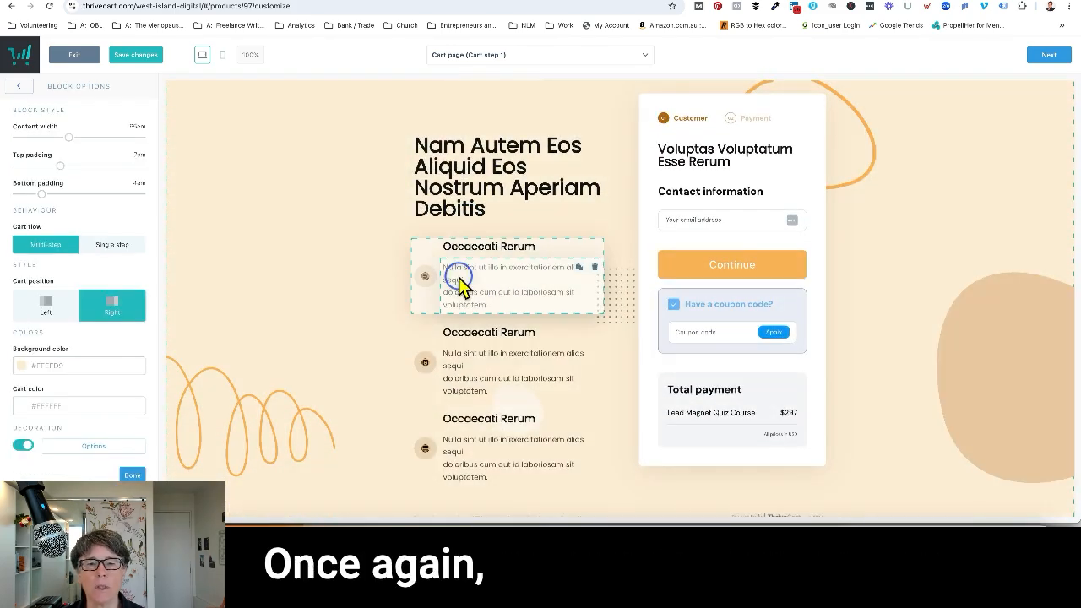
pyautogui.click(469, 354)
pyautogui.click(472, 421)
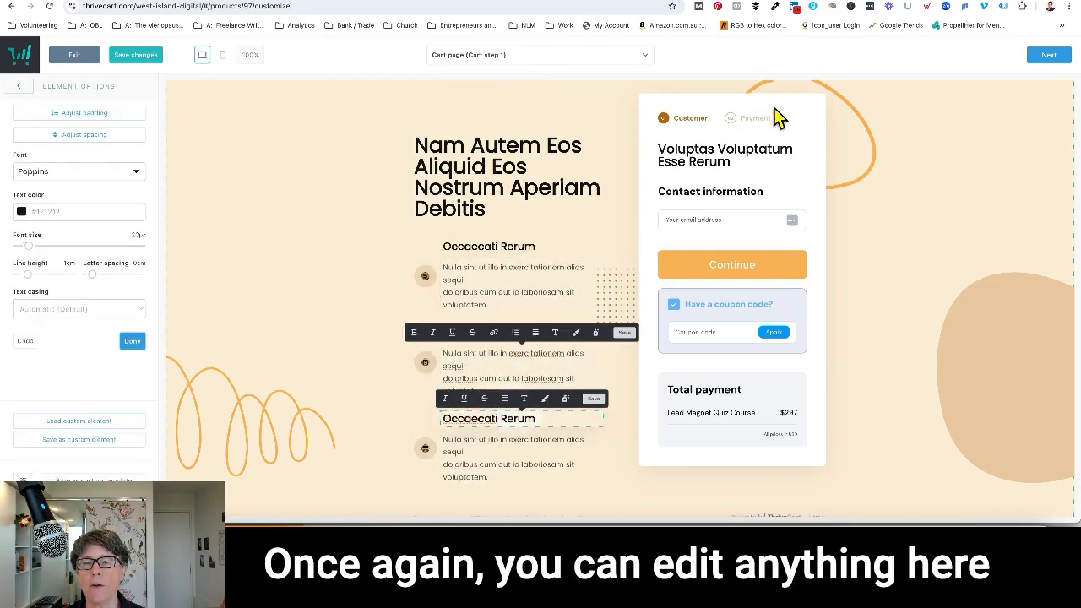
pyautogui.click(764, 134)
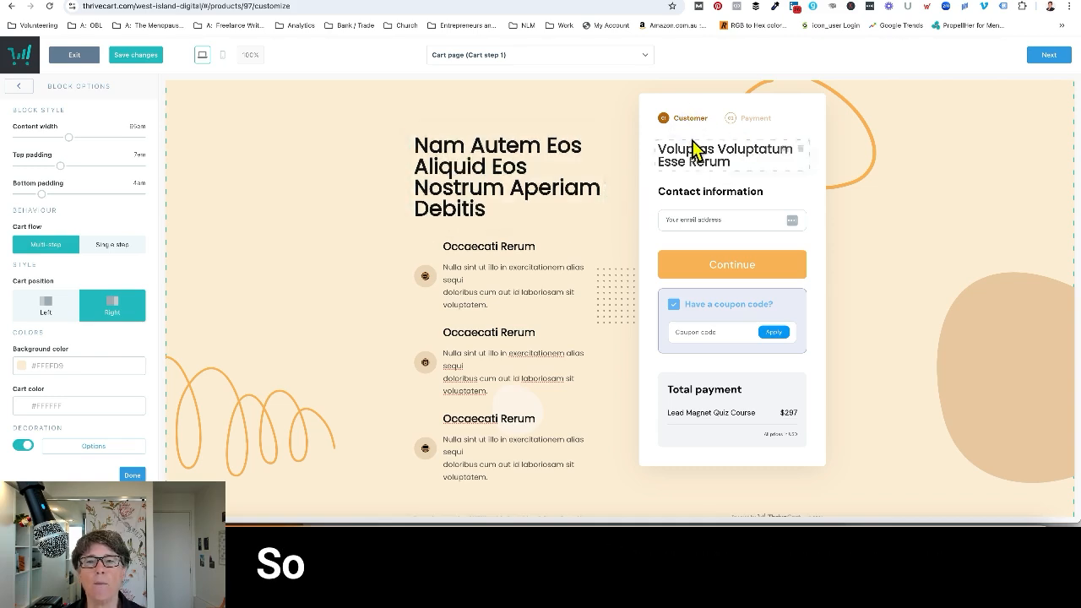
# Set the customer name of the Contact information element to "Enabled (first + last name)".
pyautogui.click(715, 222)
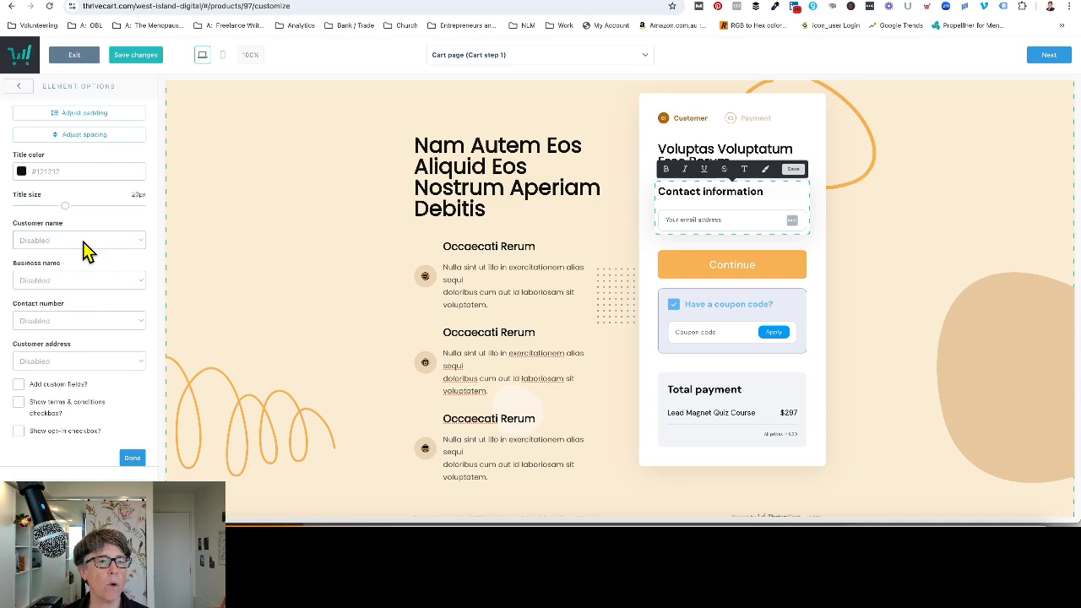
pyautogui.scroll(-1, 92, 321)
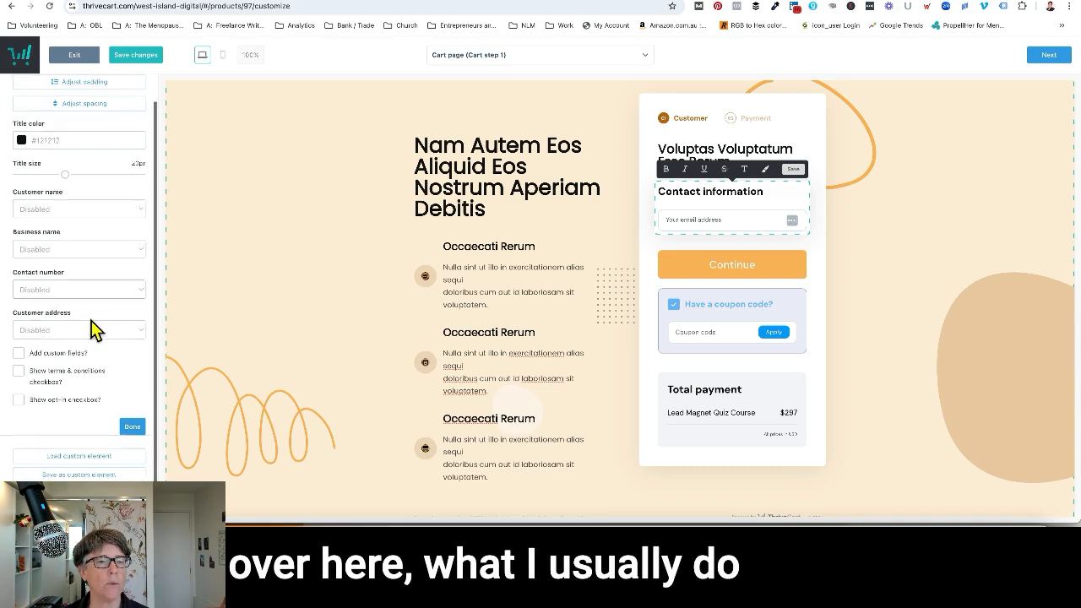
pyautogui.scroll(1, 93, 330)
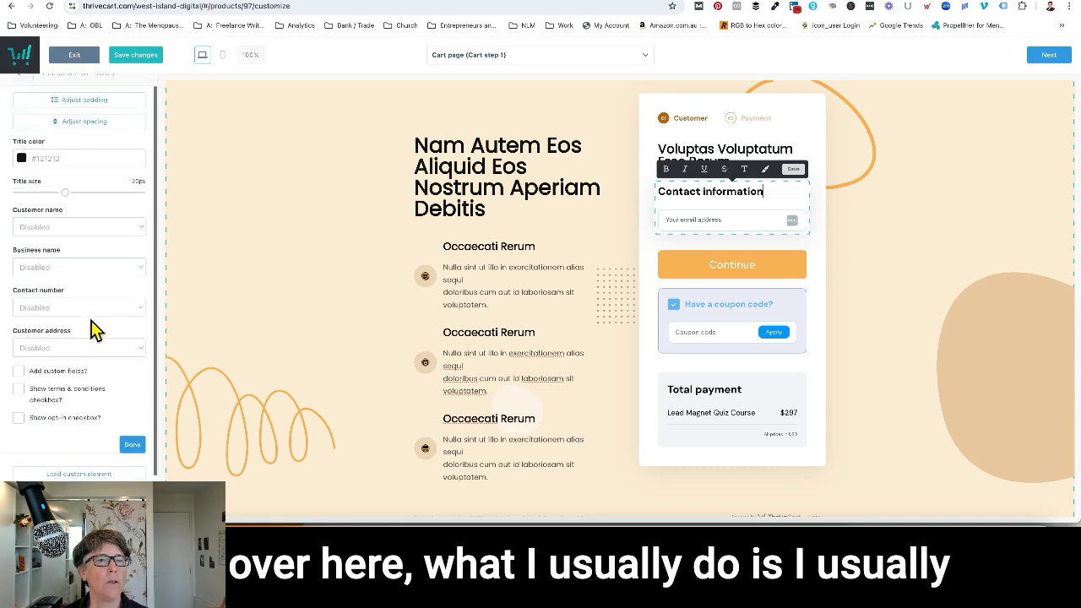
pyautogui.click(132, 226)
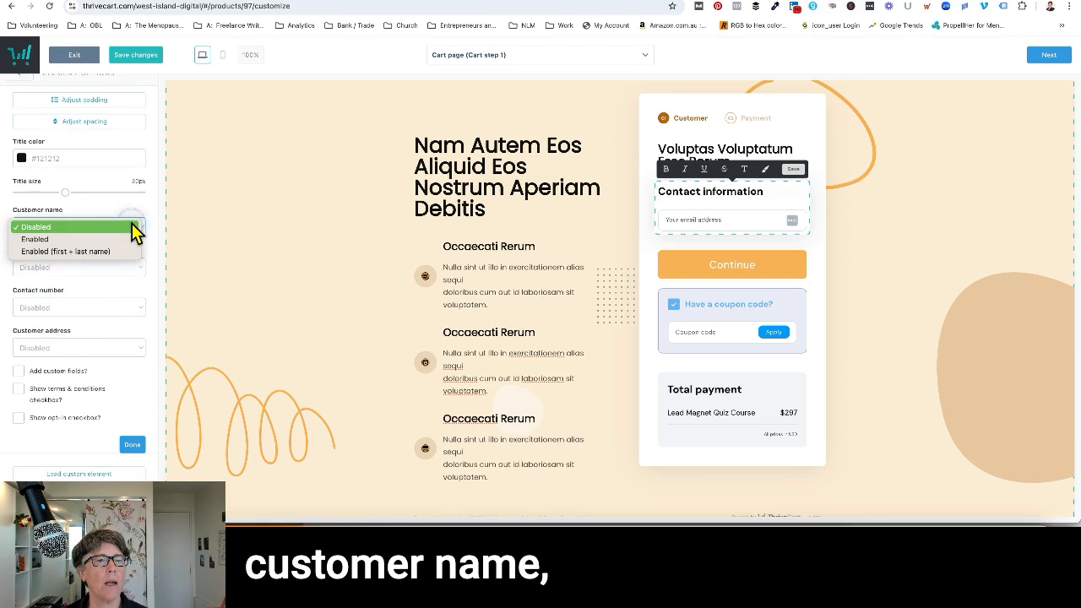
pyautogui.click(71, 251)
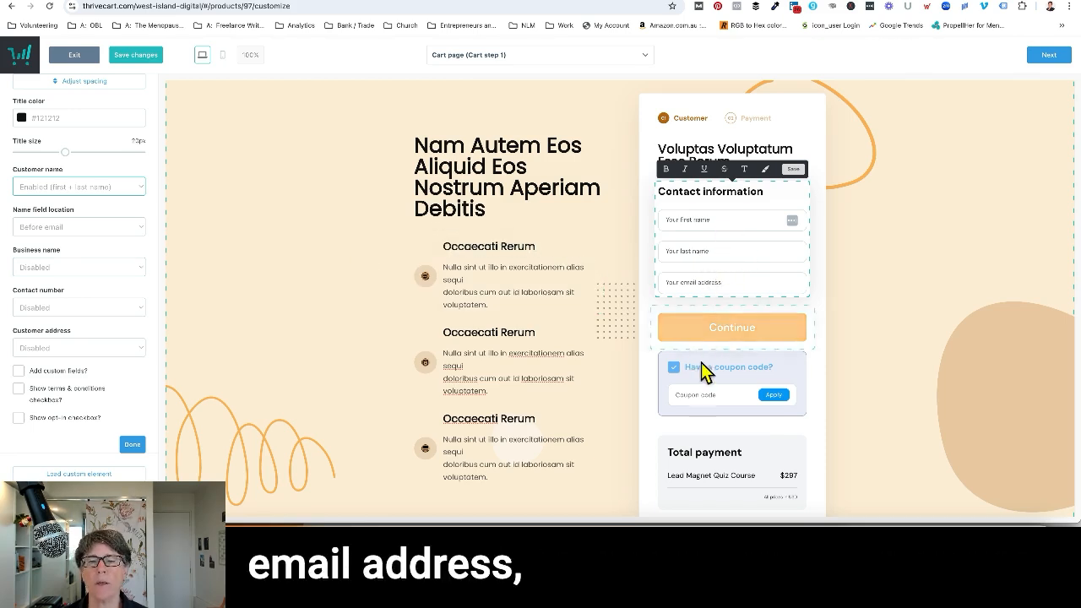
# Turn off the content box around the coupon code element in the checkout form.
pyautogui.click(706, 391)
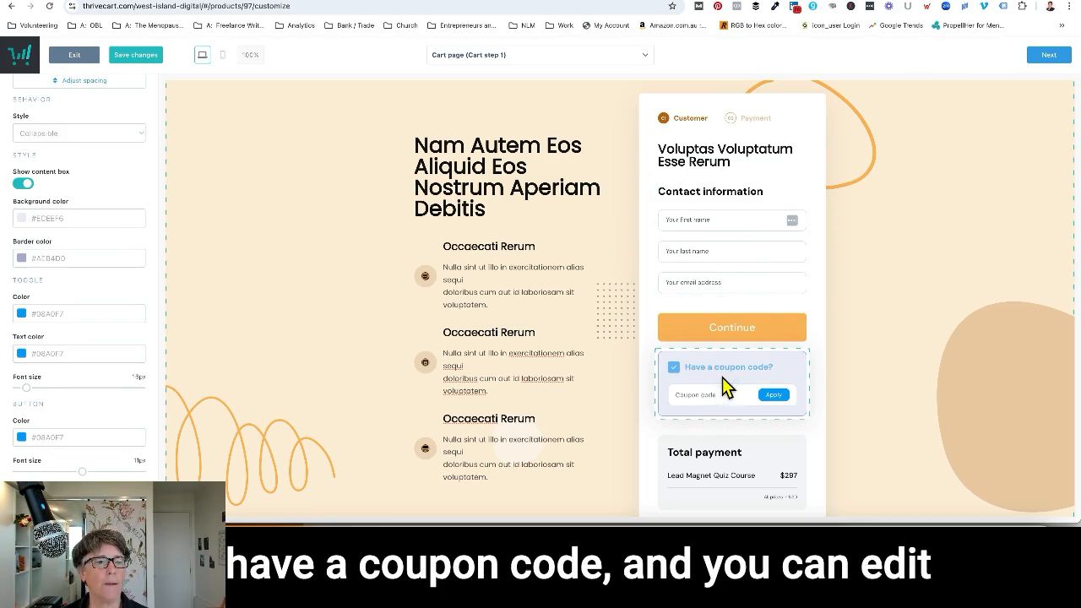
pyautogui.click(21, 184)
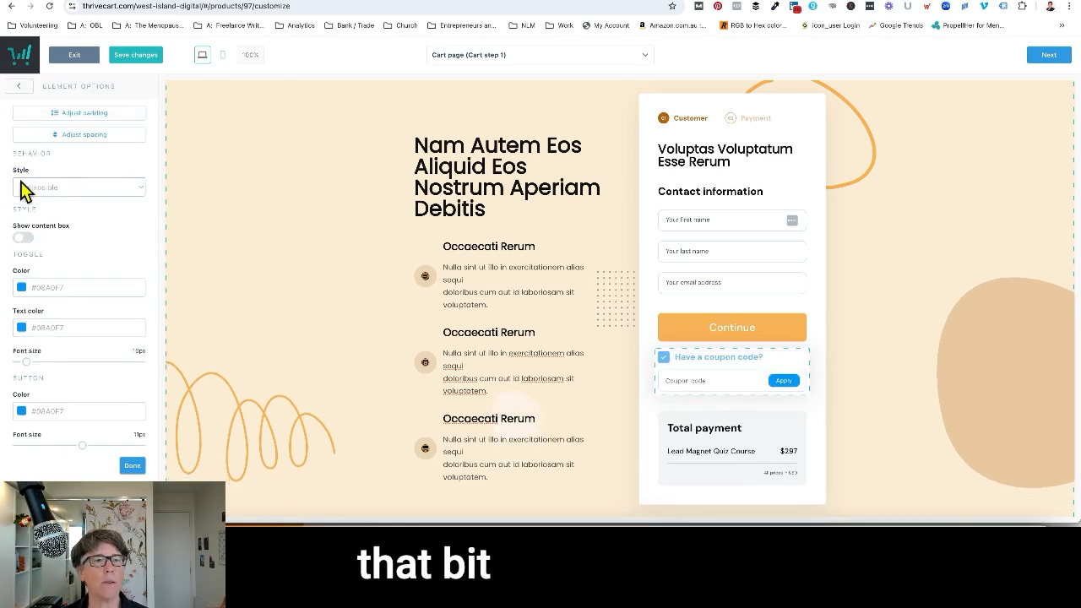
# Try the Hidden style on the coupon code element and return it to Collapsible.
pyautogui.click(141, 194)
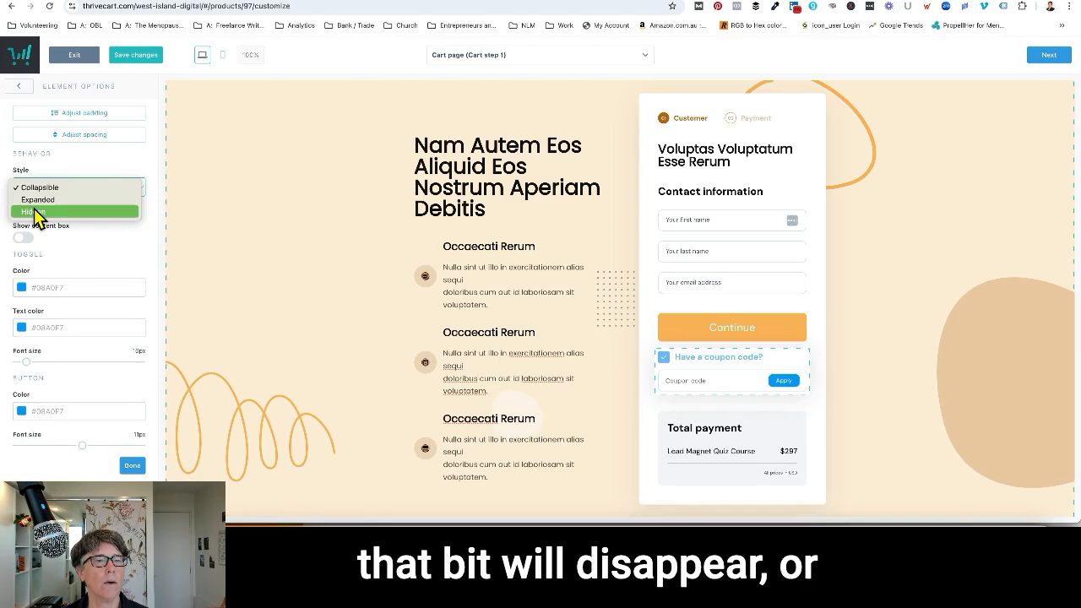
pyautogui.click(34, 215)
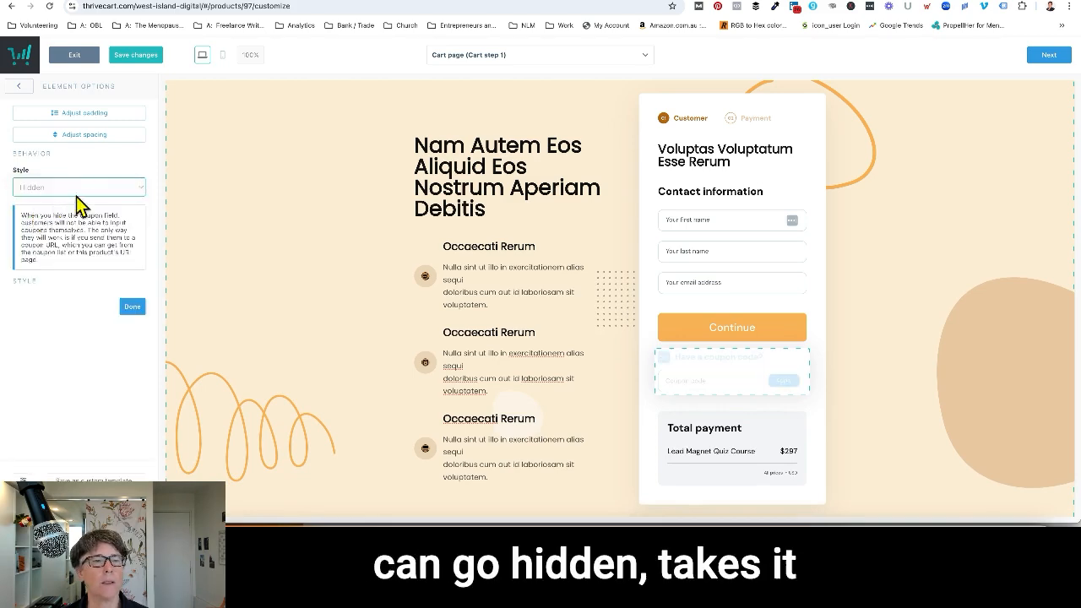
pyautogui.click(135, 189)
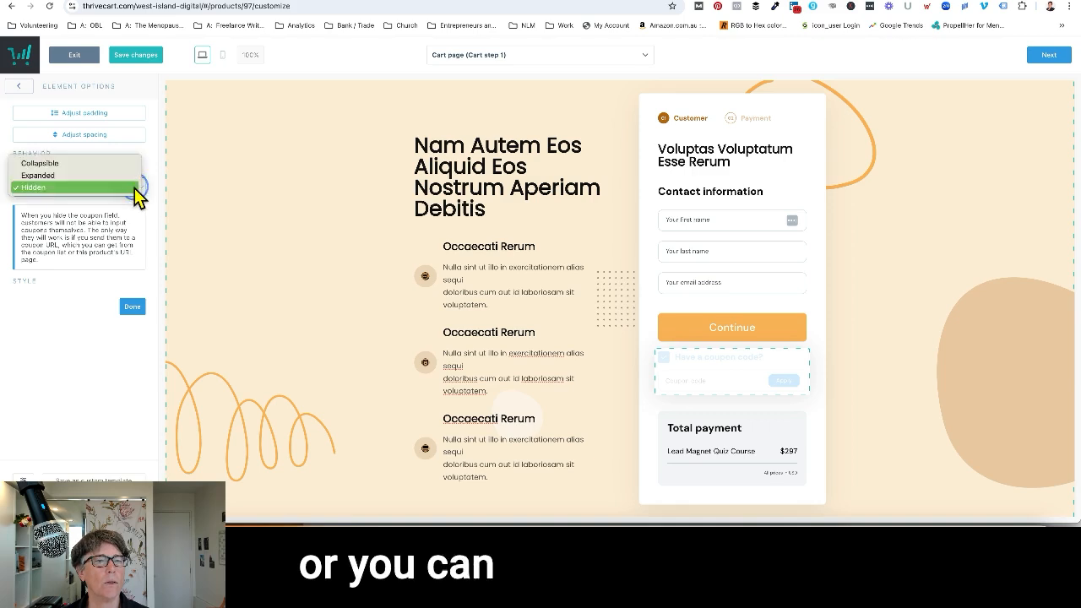
pyautogui.click(50, 165)
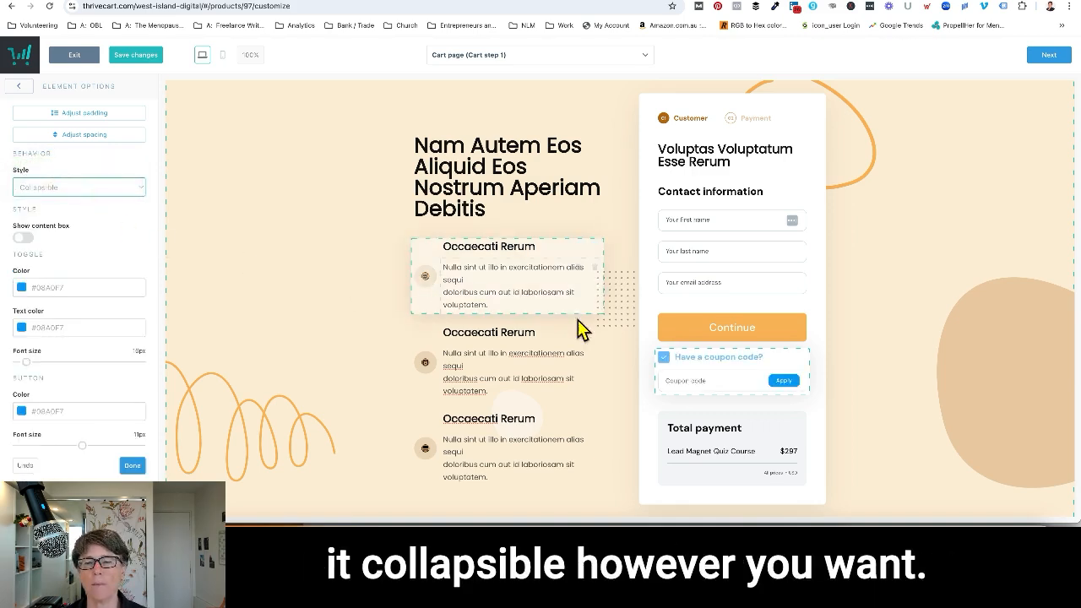
# Examine the options of the Total payment element and look through the cart page sections below the checkout form.
pyautogui.click(718, 456)
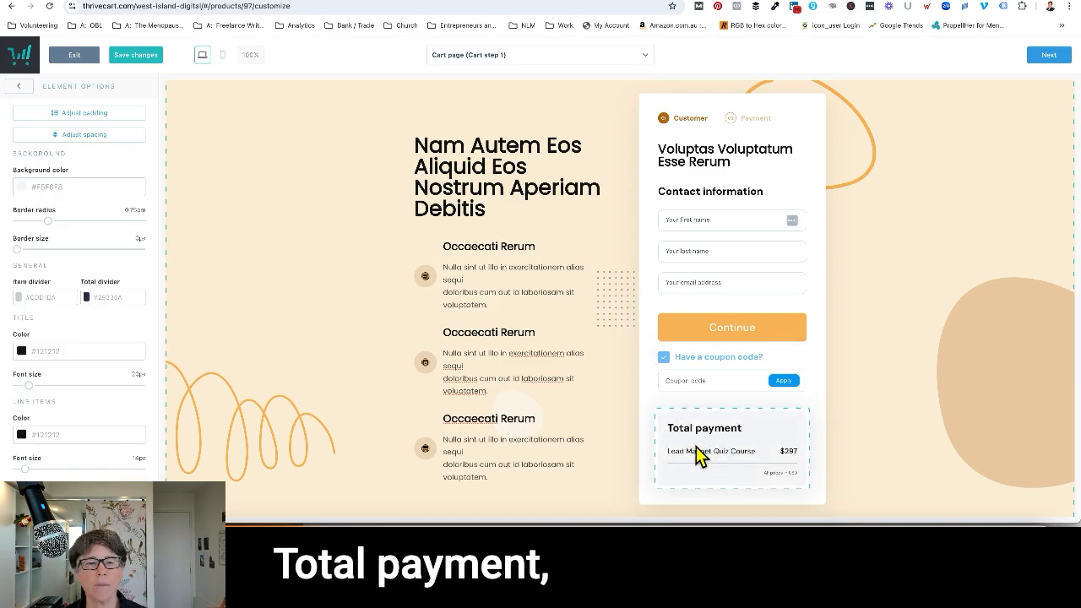
pyautogui.scroll(-3, 697, 446)
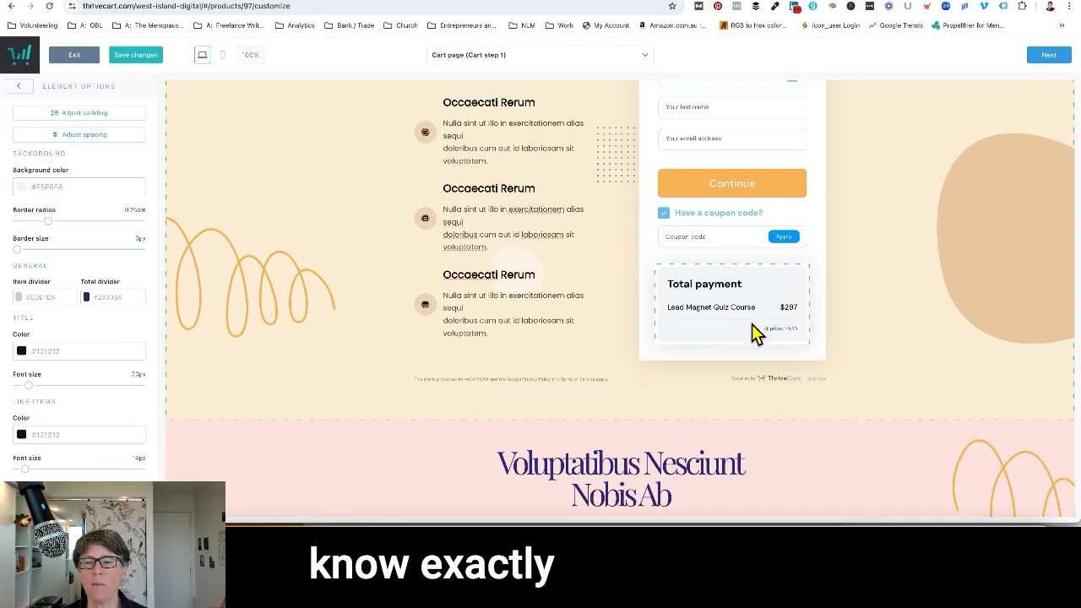
pyautogui.scroll(-2, 752, 324)
pyautogui.scroll(-7, 752, 323)
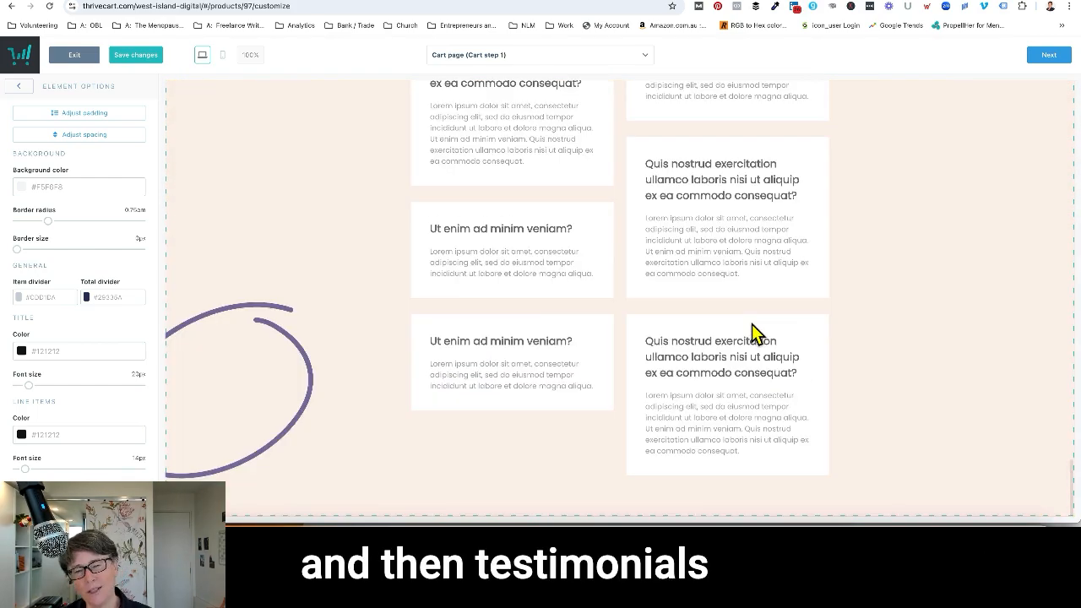
pyautogui.scroll(4, 752, 324)
pyautogui.scroll(6, 752, 323)
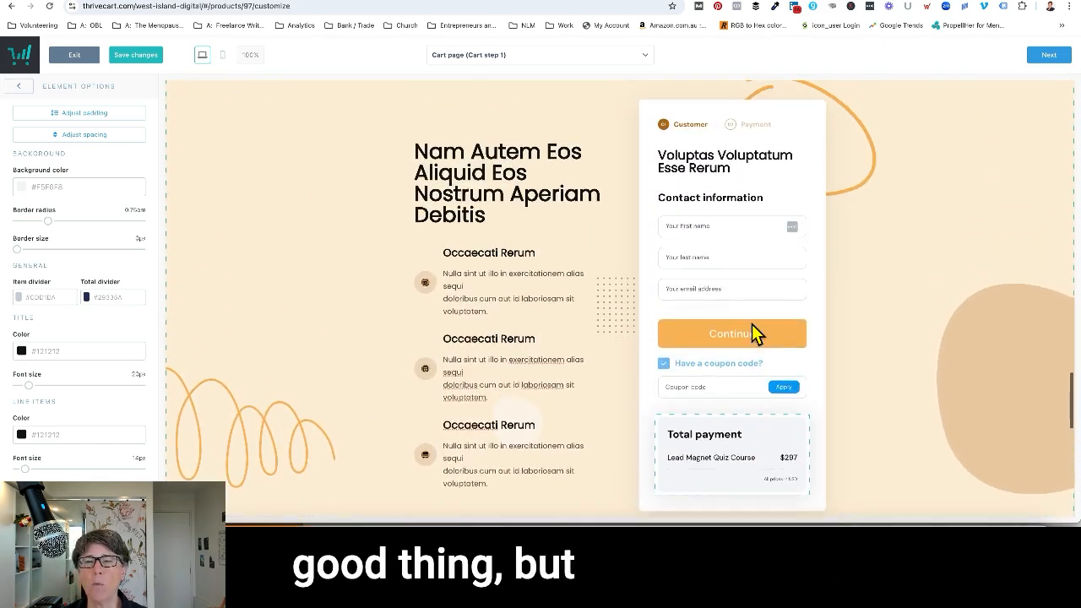
# Proceed to the Success page design, checking the list of funnel pages and the page content down to the purchase summary.
pyautogui.click(1049, 56)
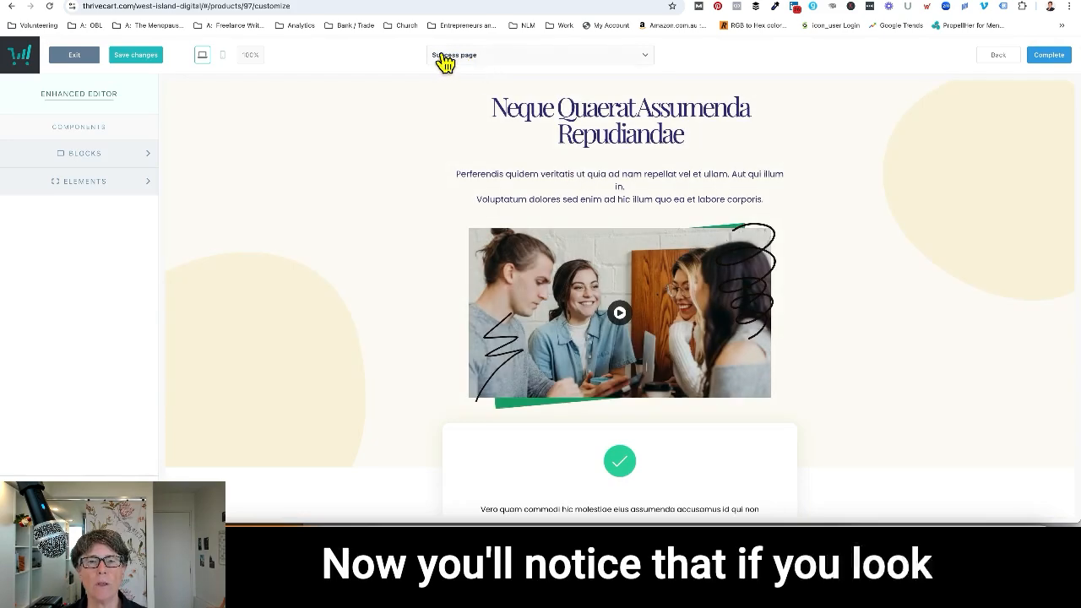
pyautogui.click(642, 60)
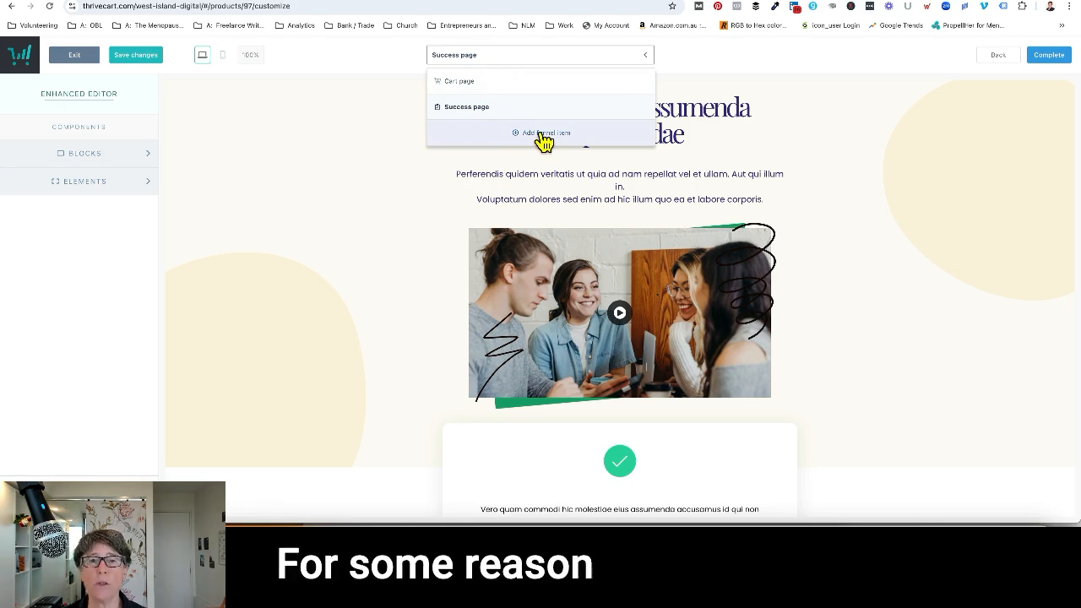
pyautogui.click(496, 57)
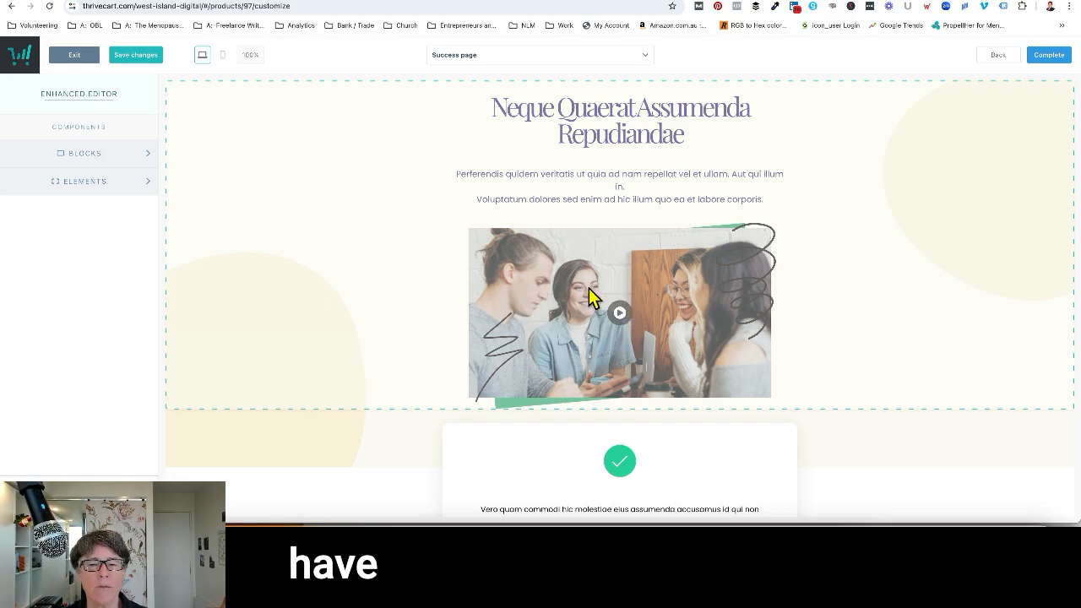
pyautogui.scroll(-3, 585, 295)
pyautogui.scroll(-4, 589, 297)
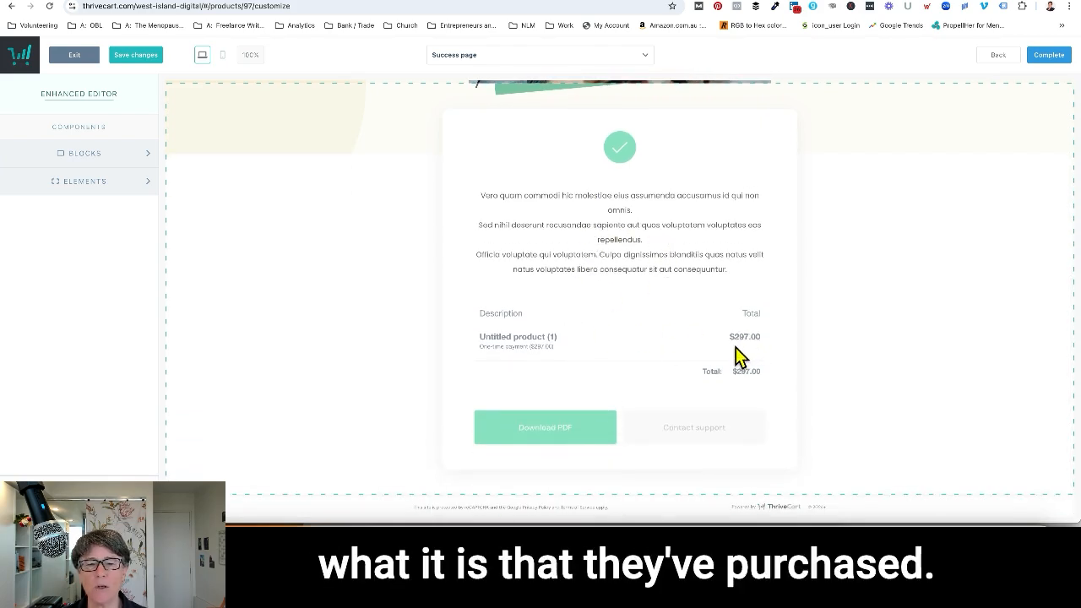
# Hide the PDF button in the Success page's purchase summary, and complete the design to continue to the tracking settings.
pyautogui.click(596, 433)
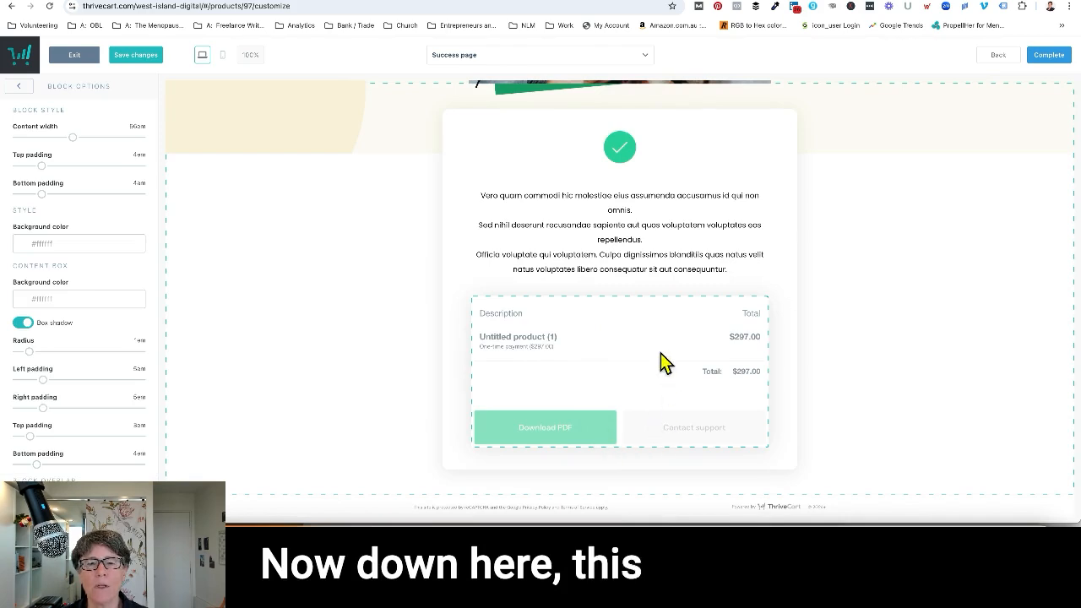
pyautogui.click(590, 438)
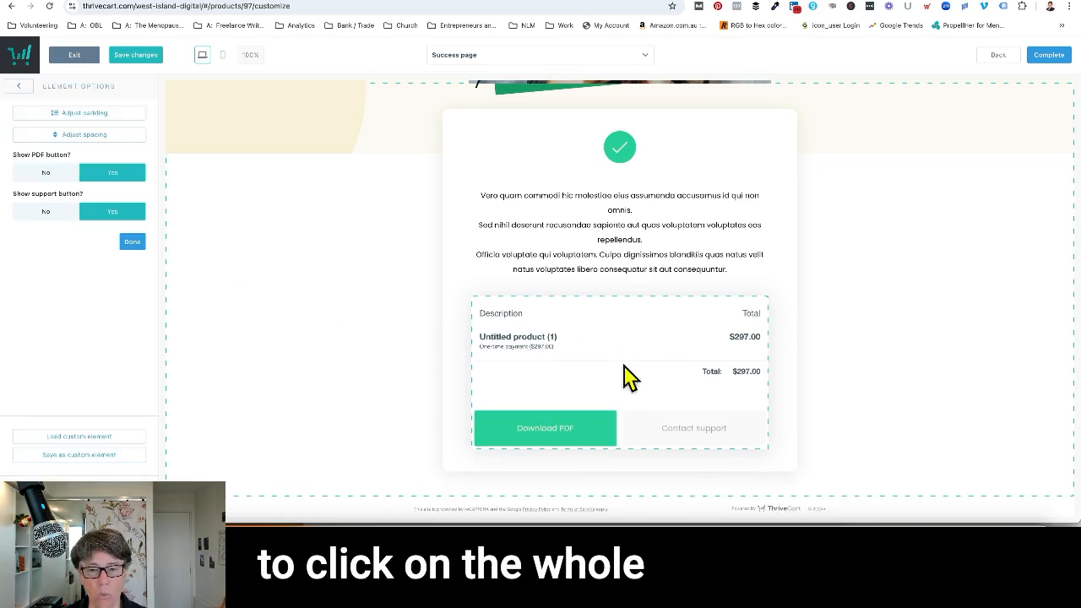
pyautogui.click(46, 177)
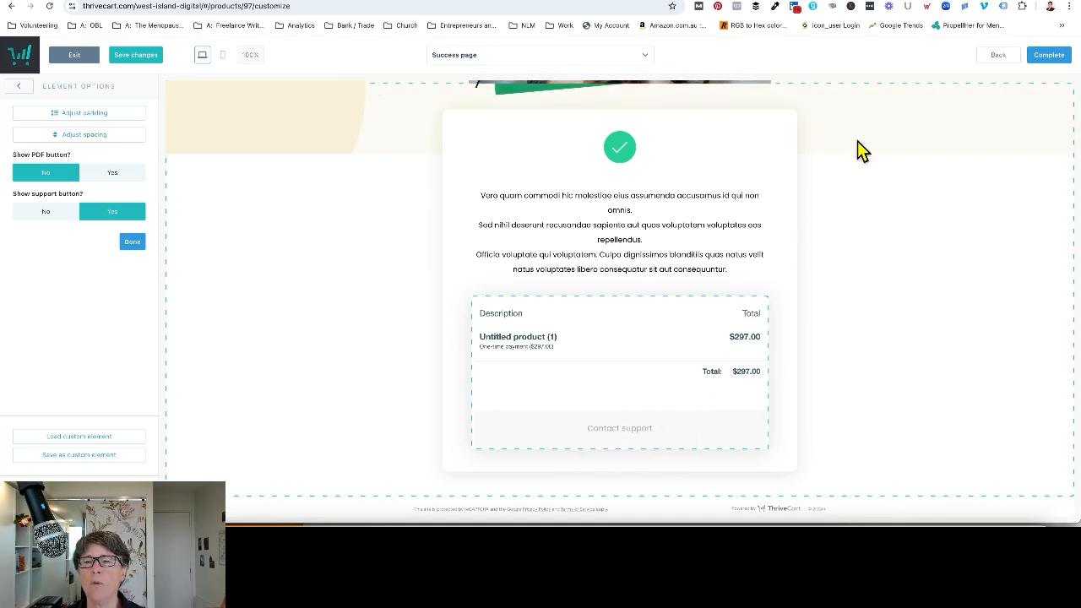
pyautogui.click(1047, 58)
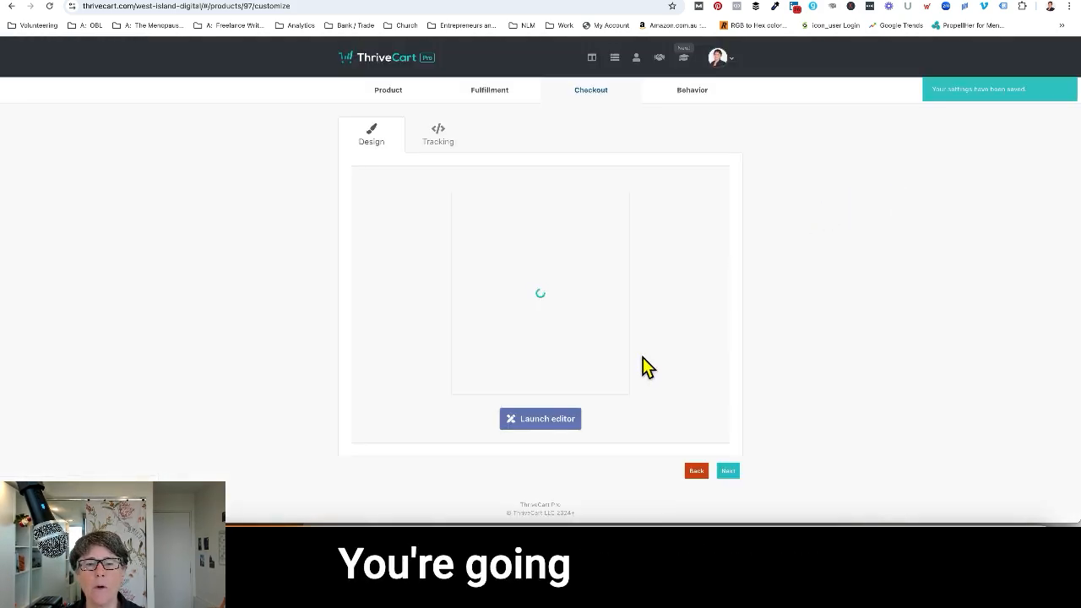
pyautogui.click(728, 472)
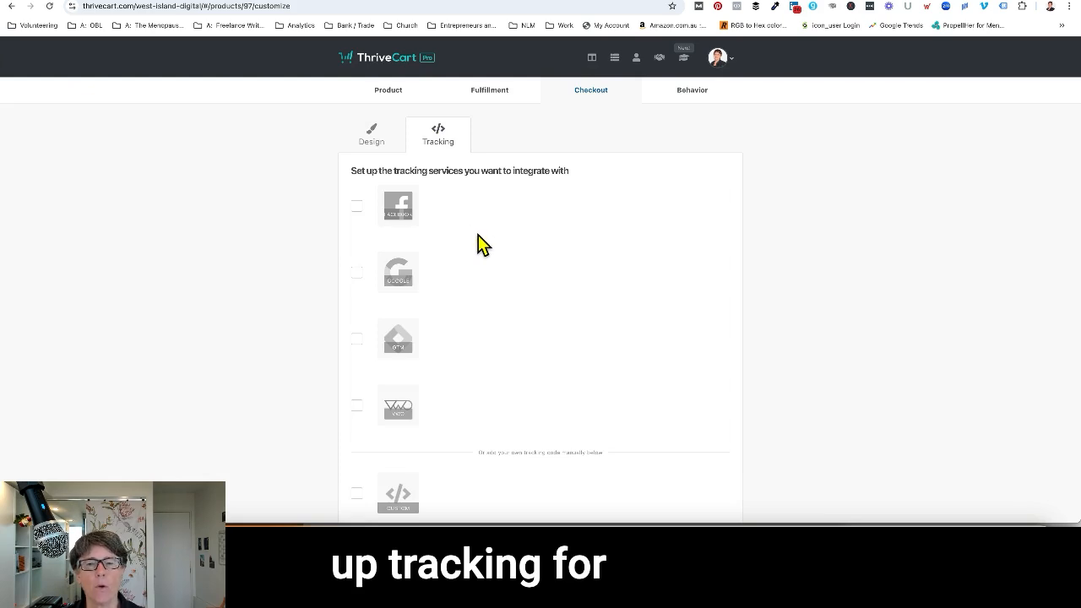
# Preview the Facebook, Google Analytics and Google Tag Manager integration fields, and switch each of these tracking services off again.
pyautogui.click(356, 207)
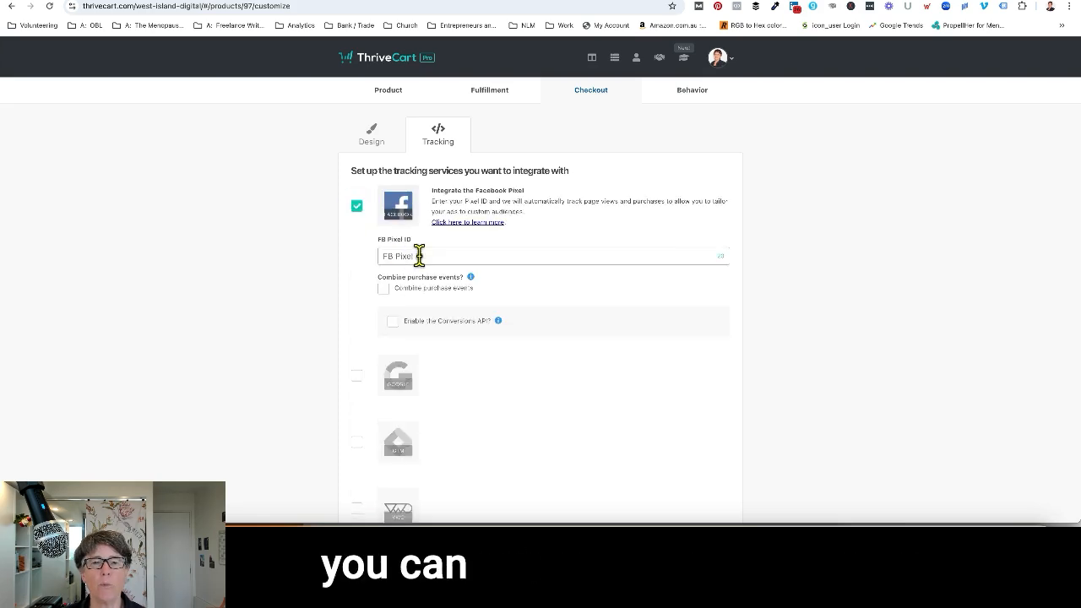
pyautogui.click(360, 207)
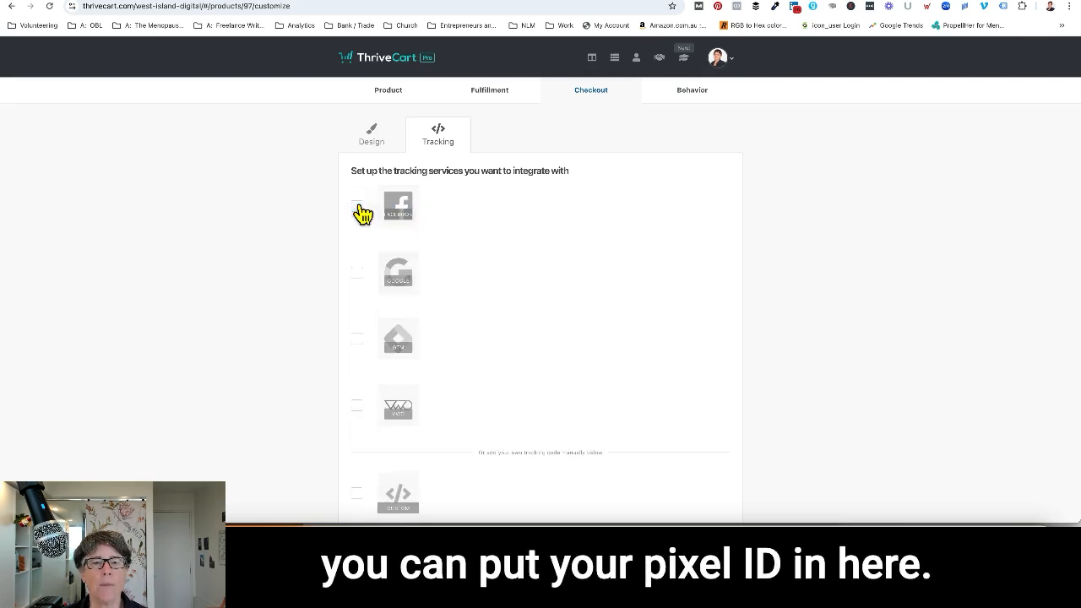
pyautogui.click(356, 272)
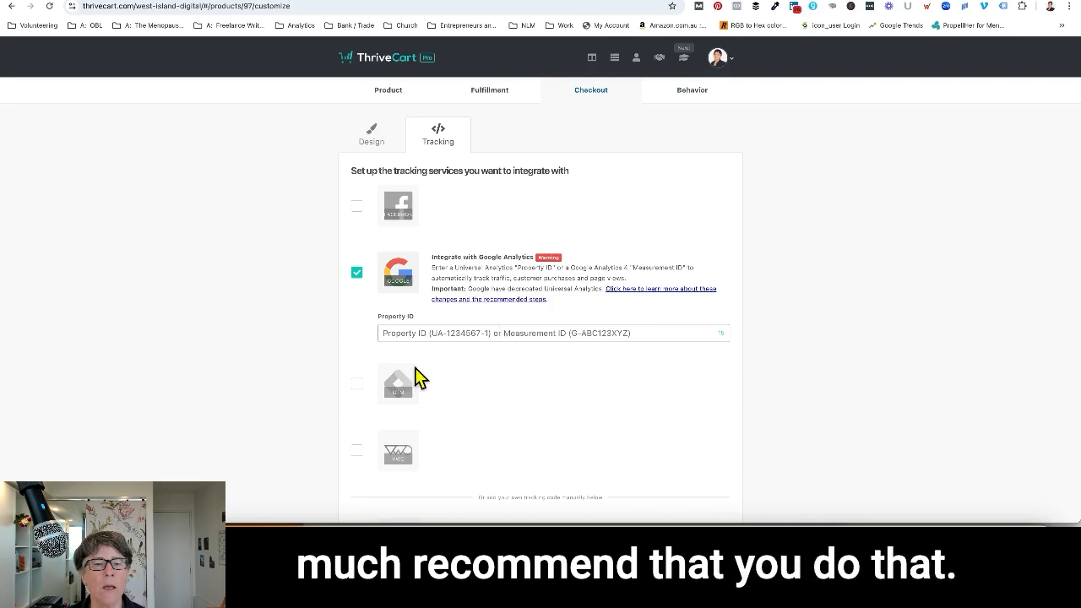
pyautogui.click(358, 384)
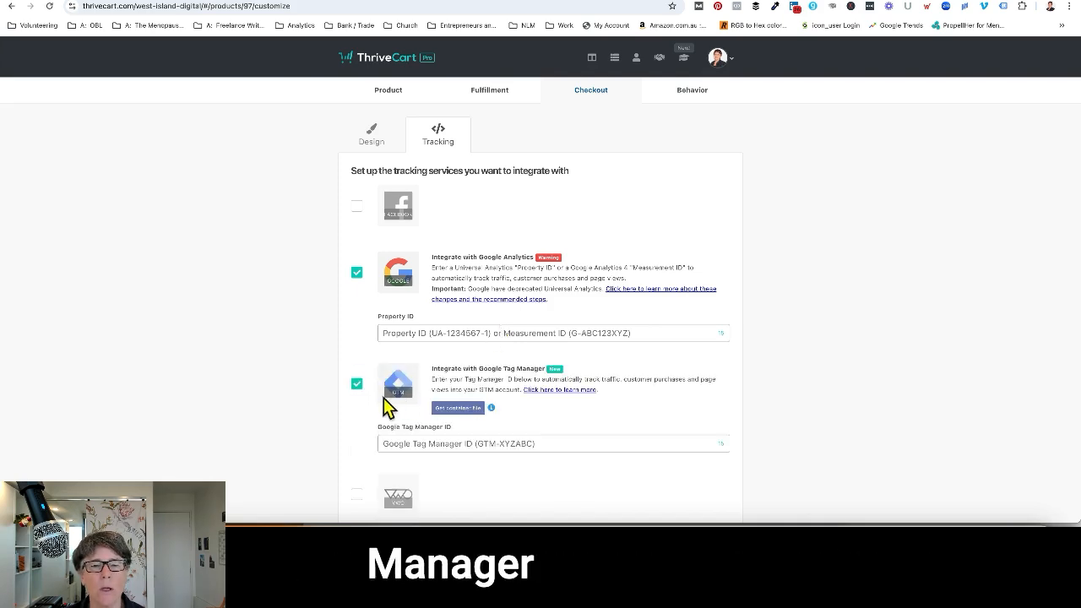
pyautogui.scroll(-2, 397, 431)
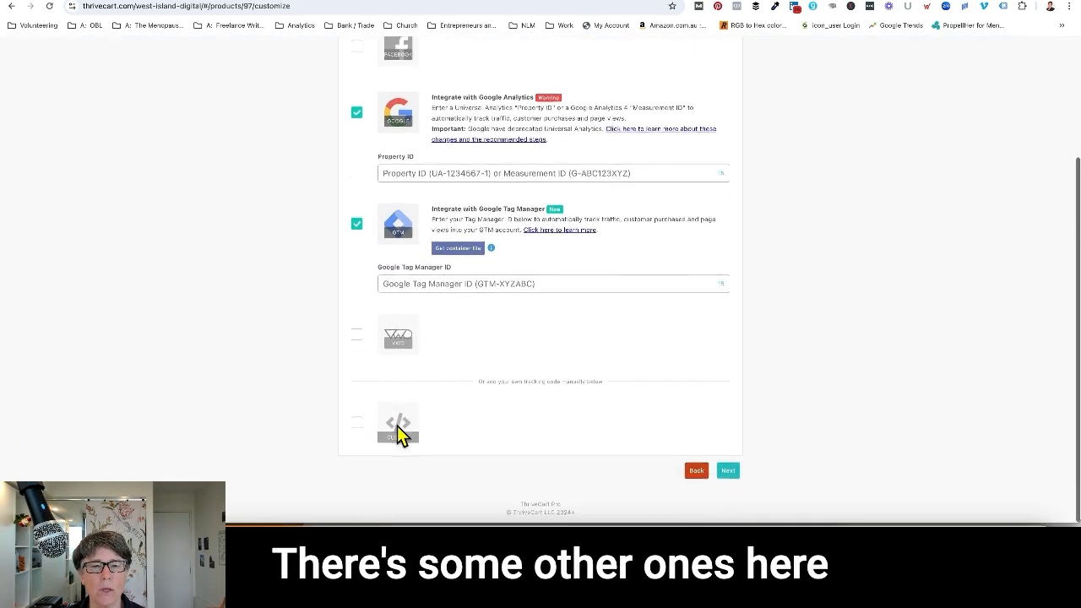
pyautogui.scroll(-1, 397, 426)
pyautogui.scroll(2, 451, 403)
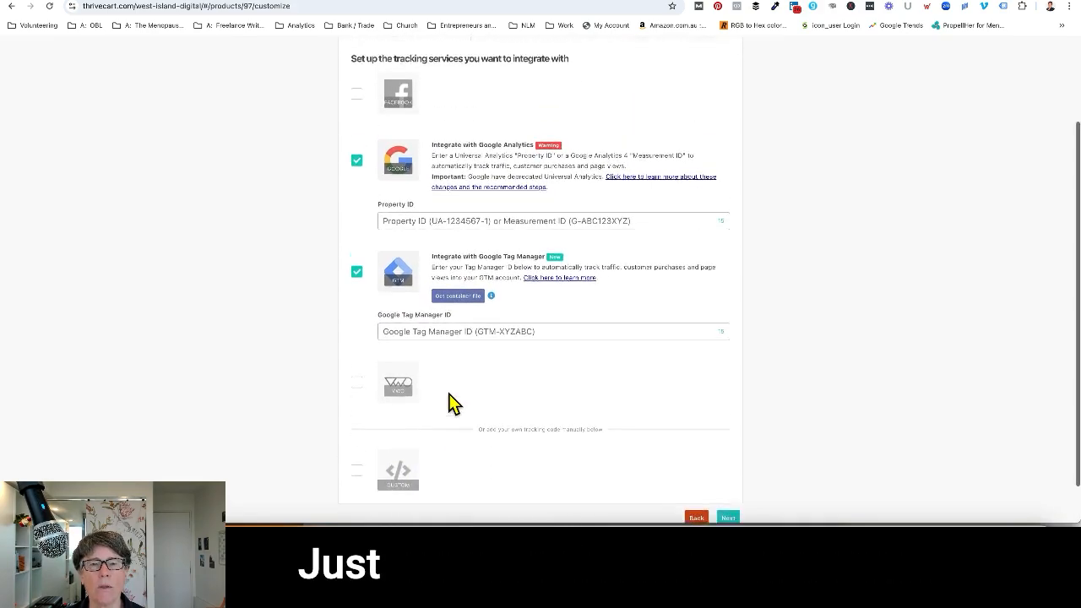
pyautogui.click(358, 308)
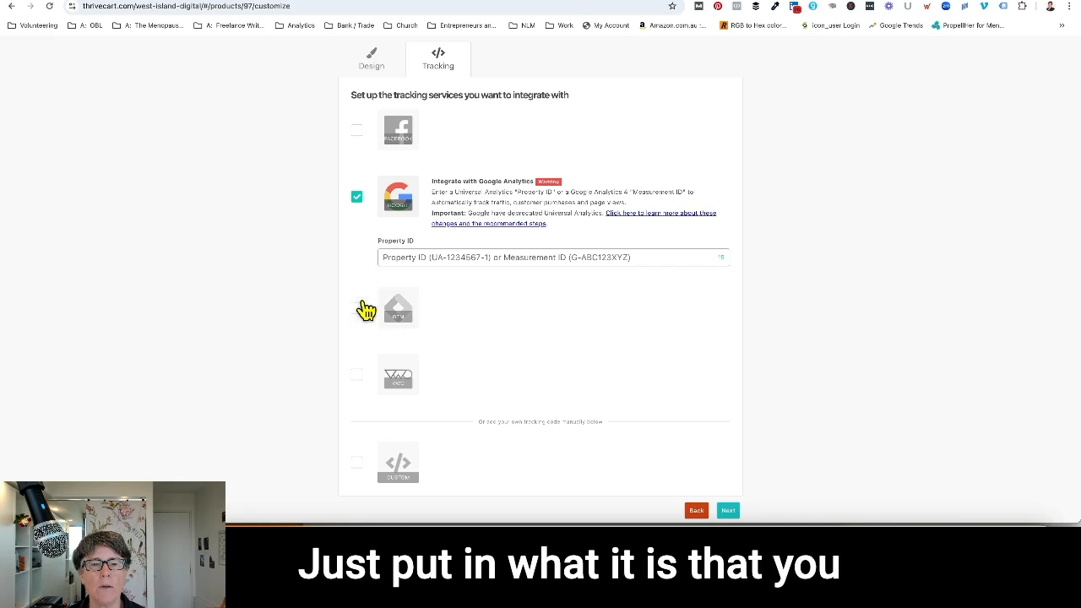
pyautogui.click(357, 200)
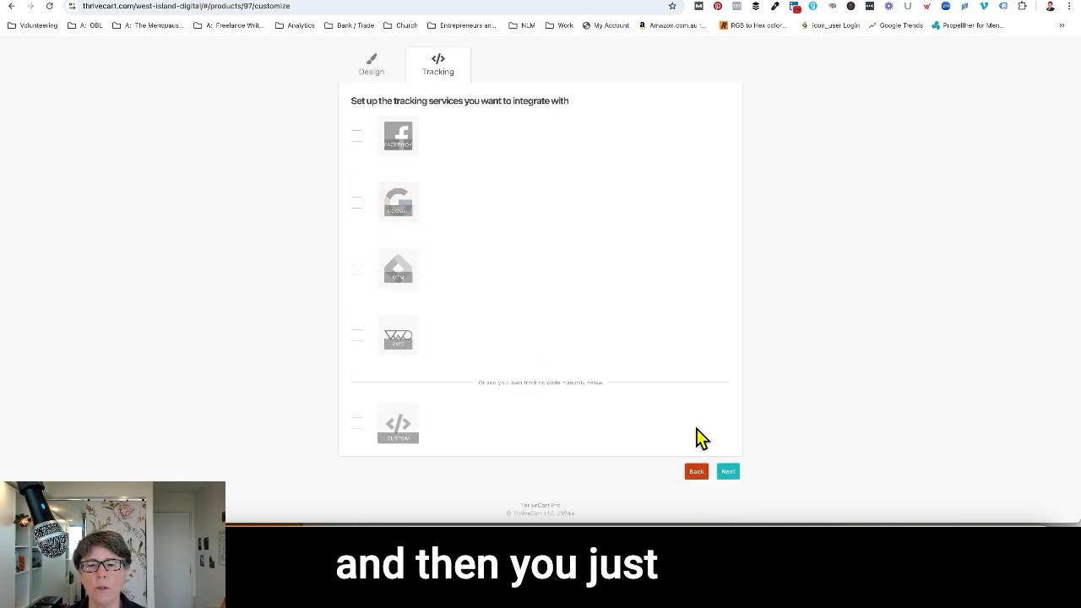
# Add and save a behavior rule that uses ActiveCampaign to add customers to the Quiz Creators list when the main product is purchased.
pyautogui.click(729, 475)
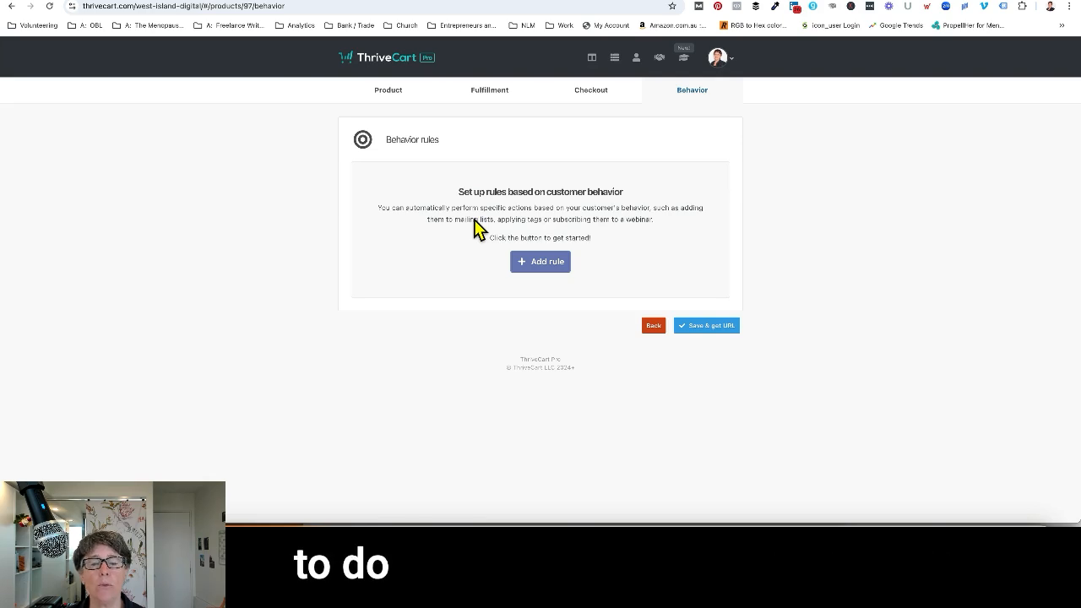
pyautogui.click(537, 263)
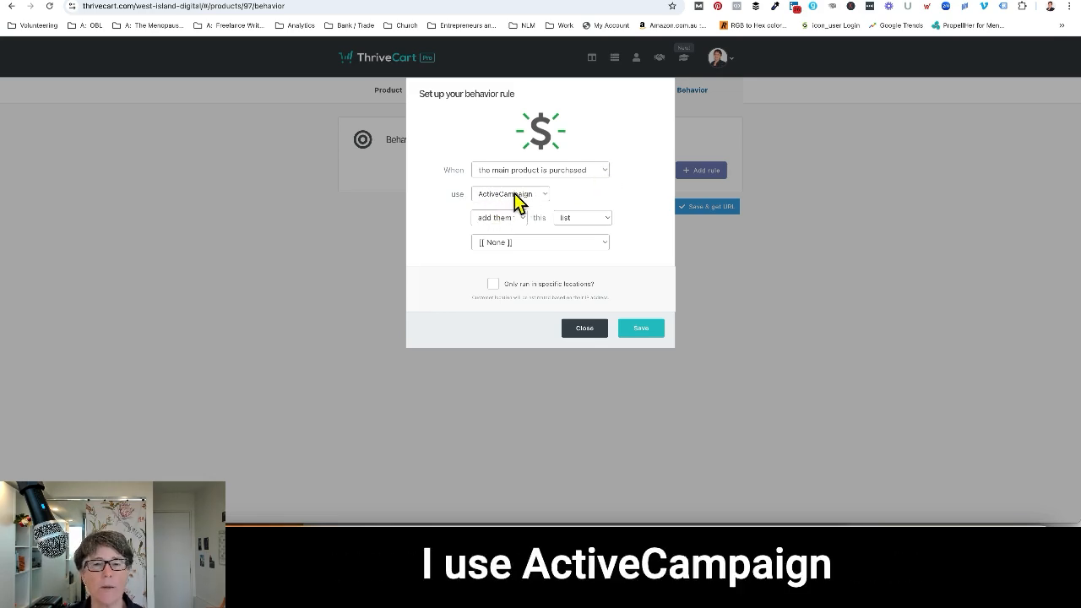
pyautogui.click(592, 243)
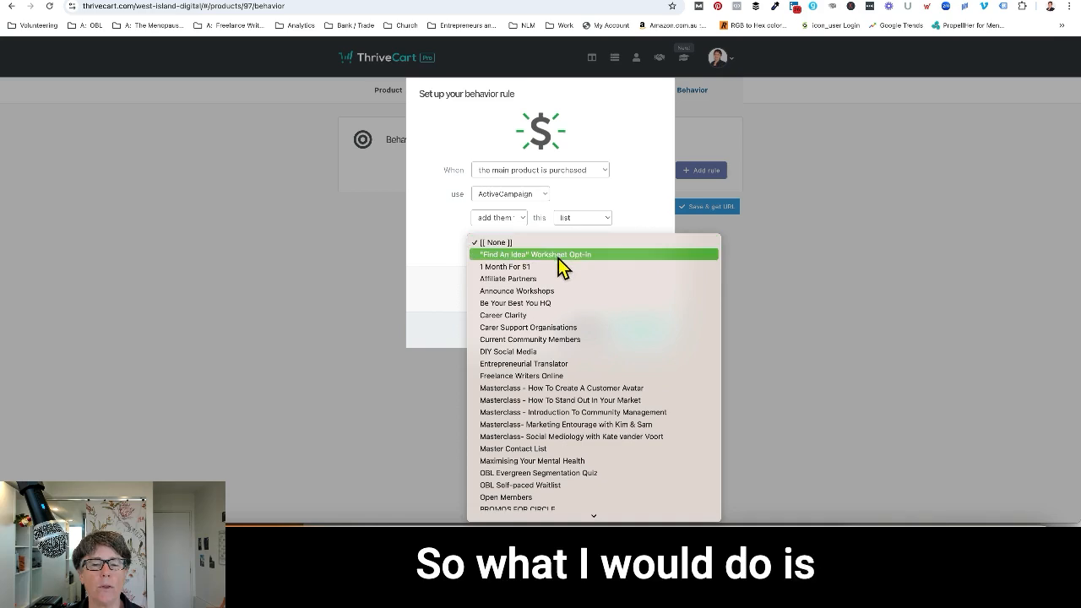
pyautogui.scroll(-2, 545, 342)
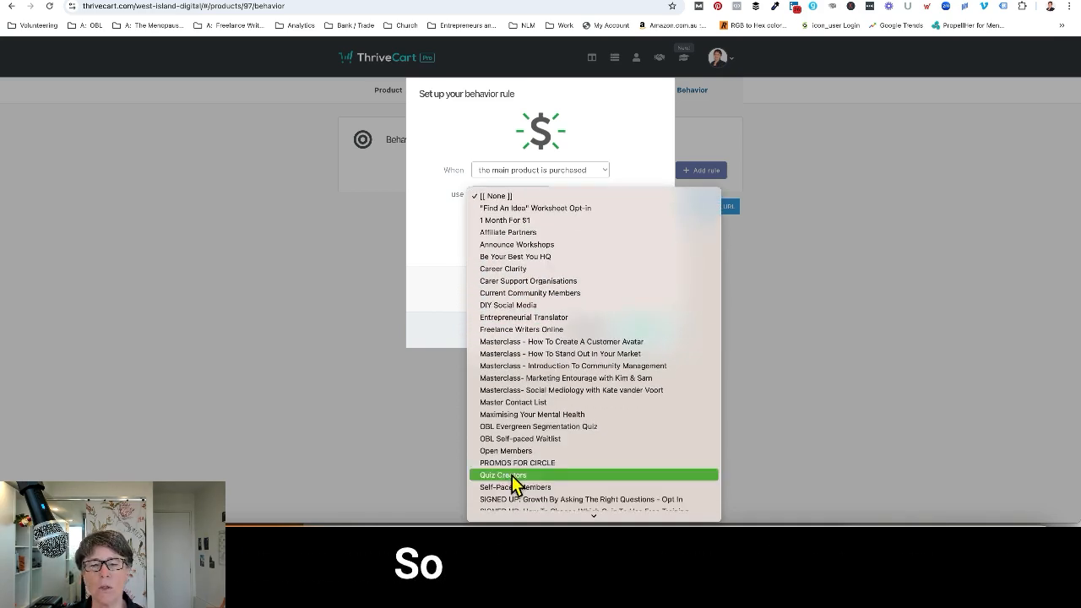
pyautogui.click(512, 476)
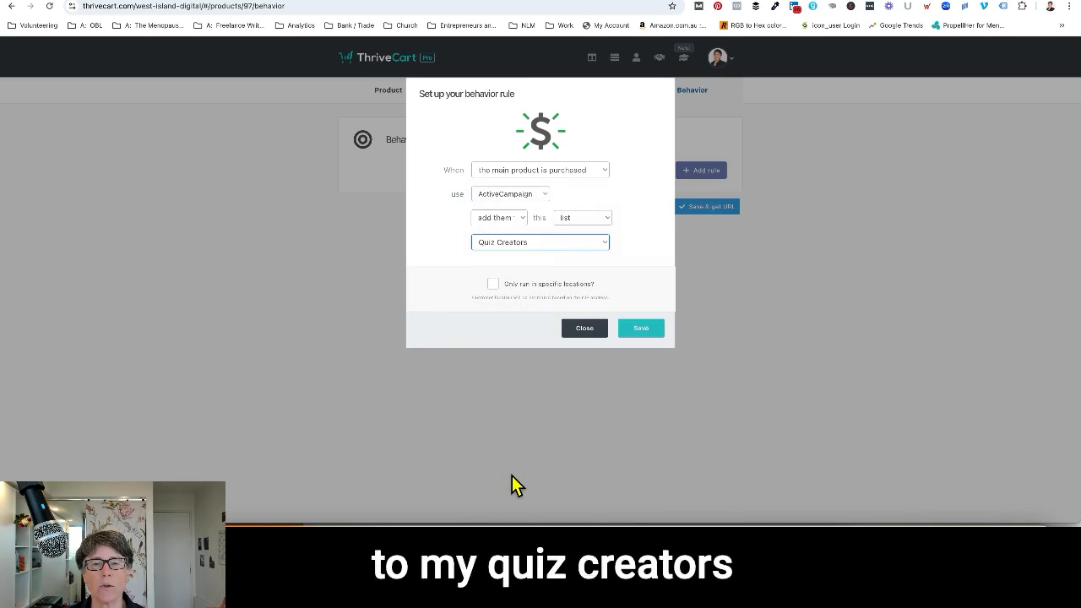
pyautogui.click(646, 332)
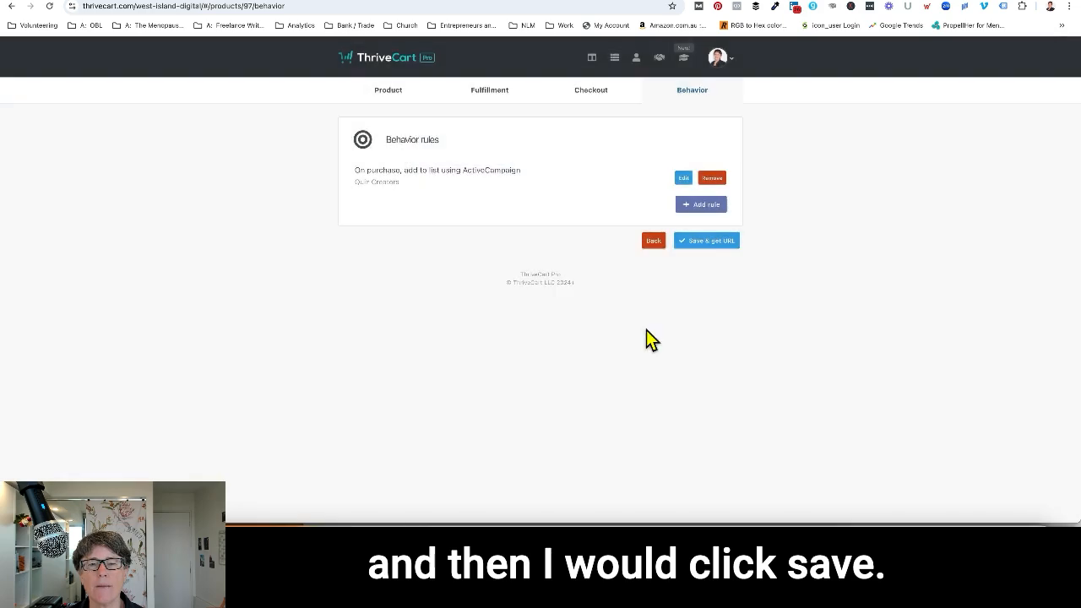
# Add and save a behavior rule that uses ActiveCampaign to apply the existing tag PURCHASED.Quiz Creator Course + Coaching when the main product is purchased.
pyautogui.click(701, 212)
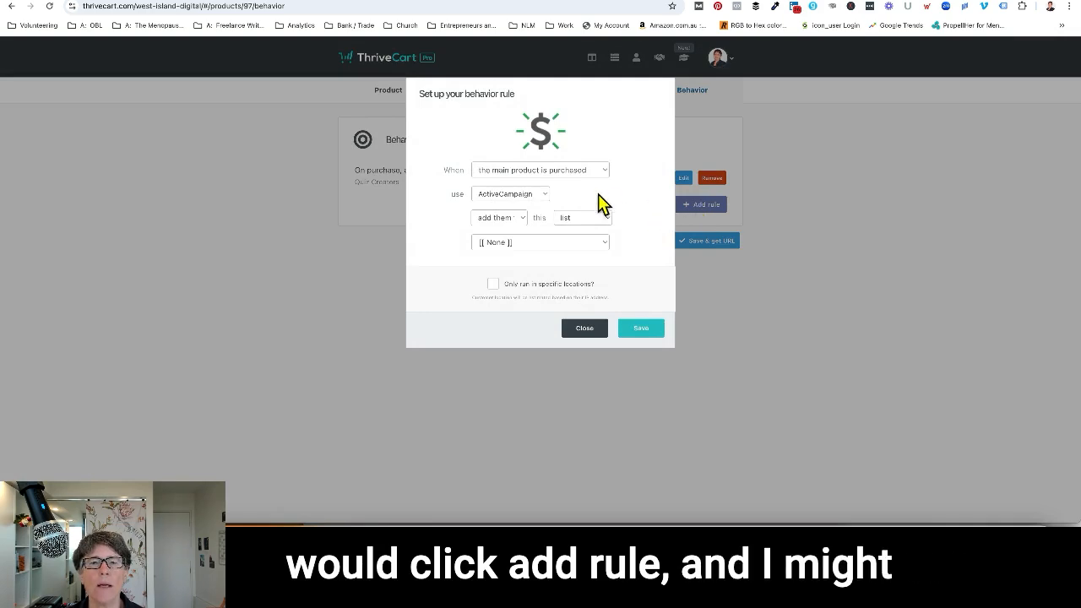
pyautogui.click(589, 172)
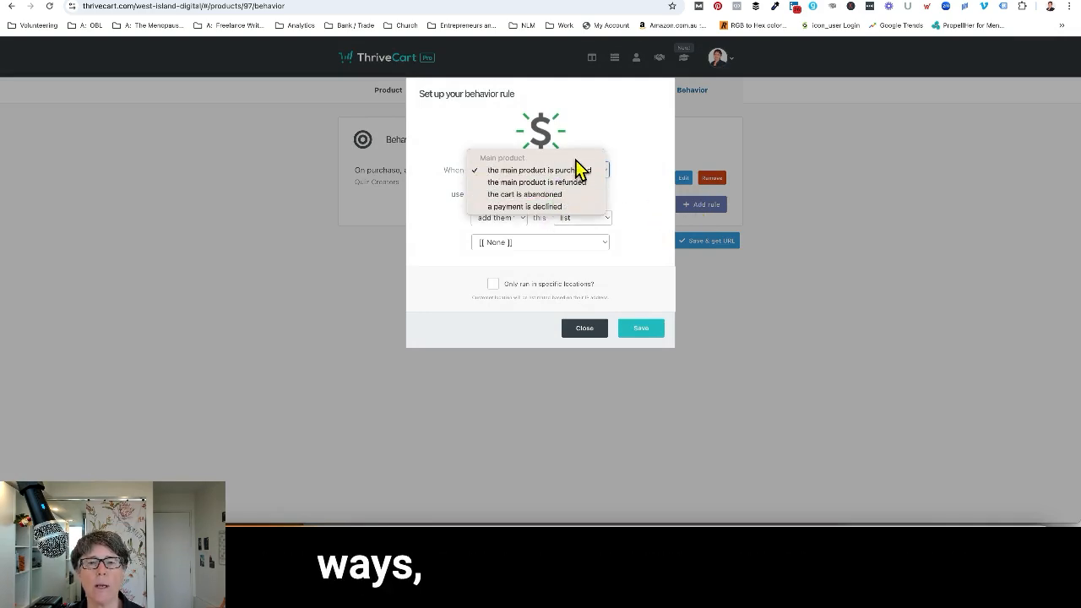
pyautogui.click(574, 170)
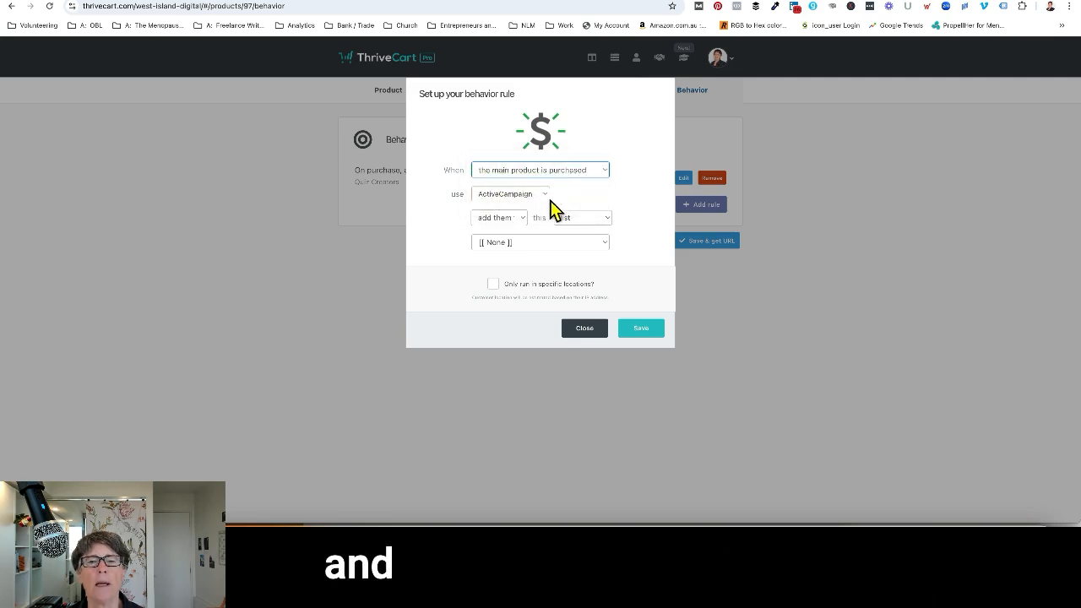
pyautogui.click(587, 218)
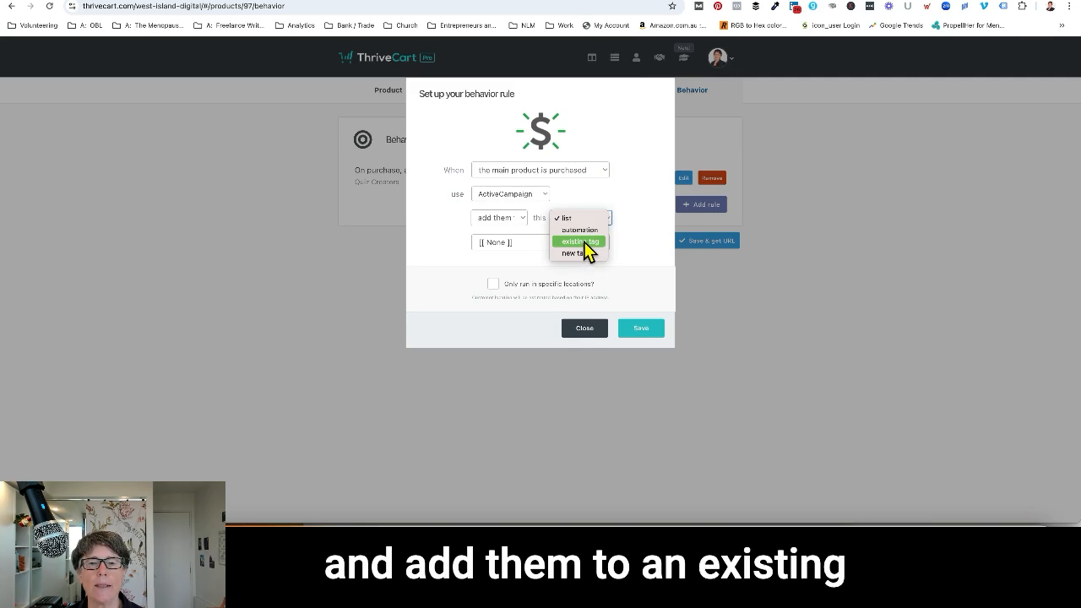
pyautogui.click(587, 245)
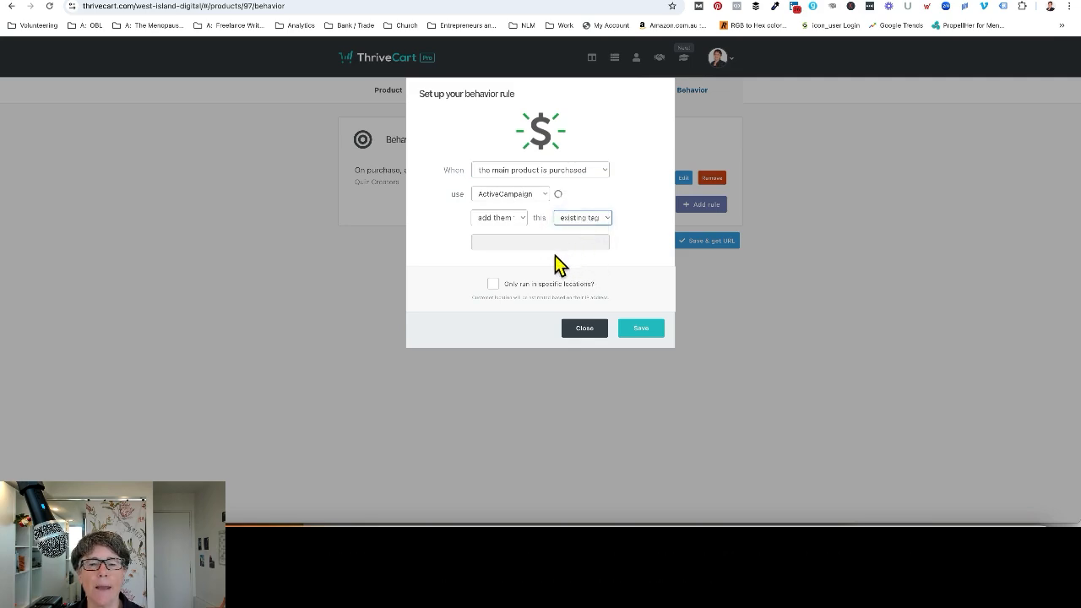
pyautogui.click(571, 241)
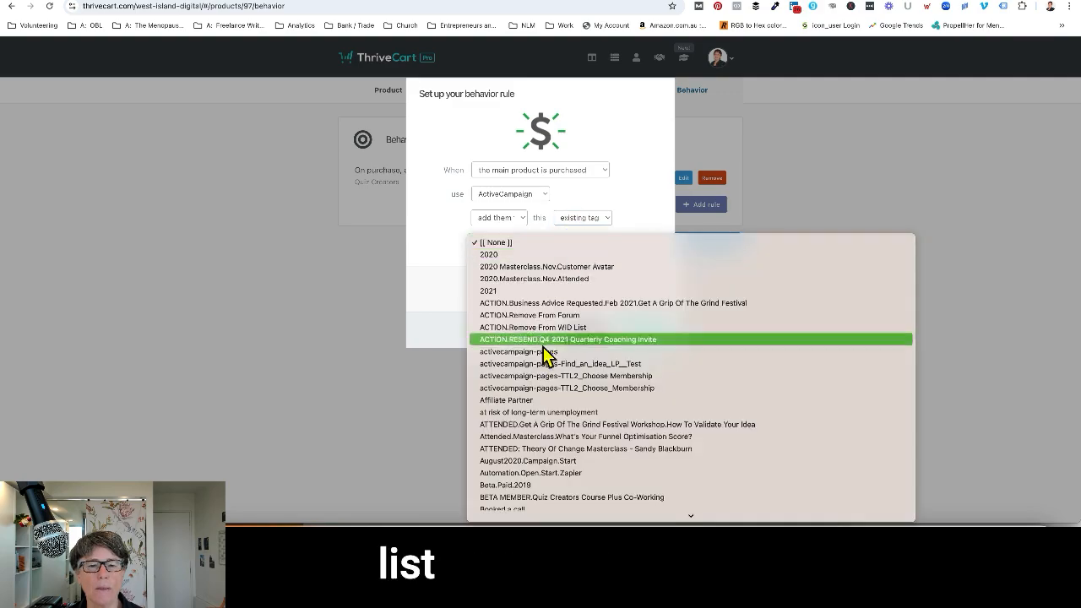
pyautogui.scroll(-15, 545, 385)
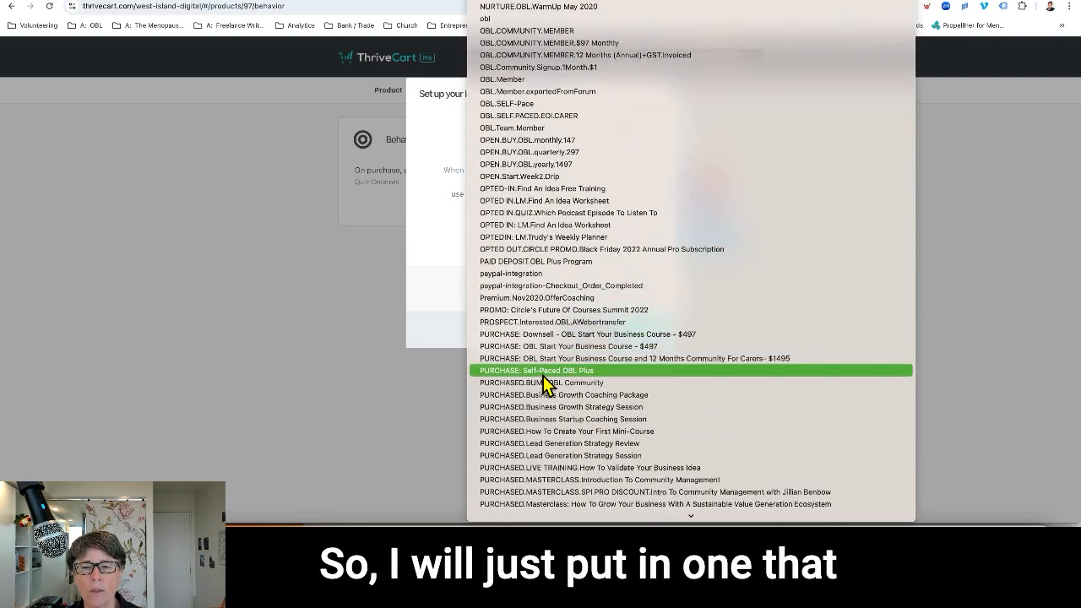
pyautogui.scroll(-5, 521, 464)
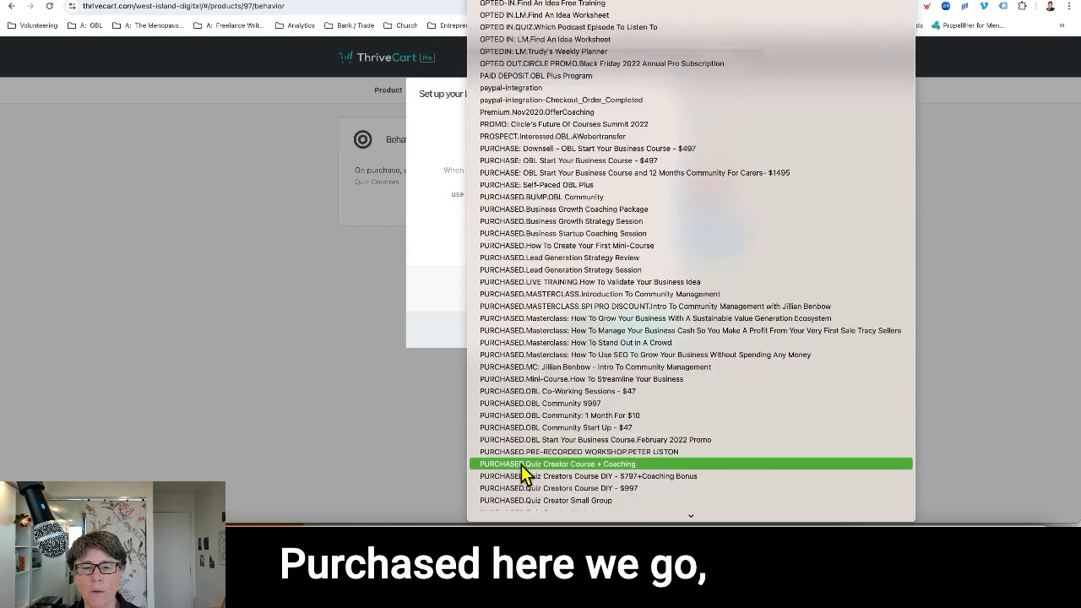
pyautogui.click(522, 465)
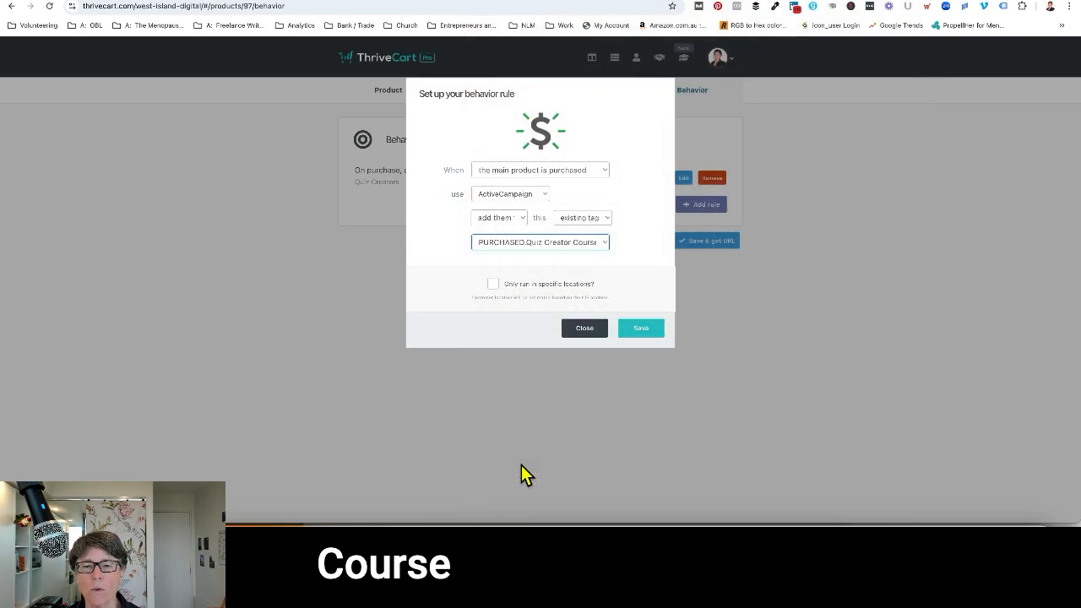
pyautogui.click(641, 330)
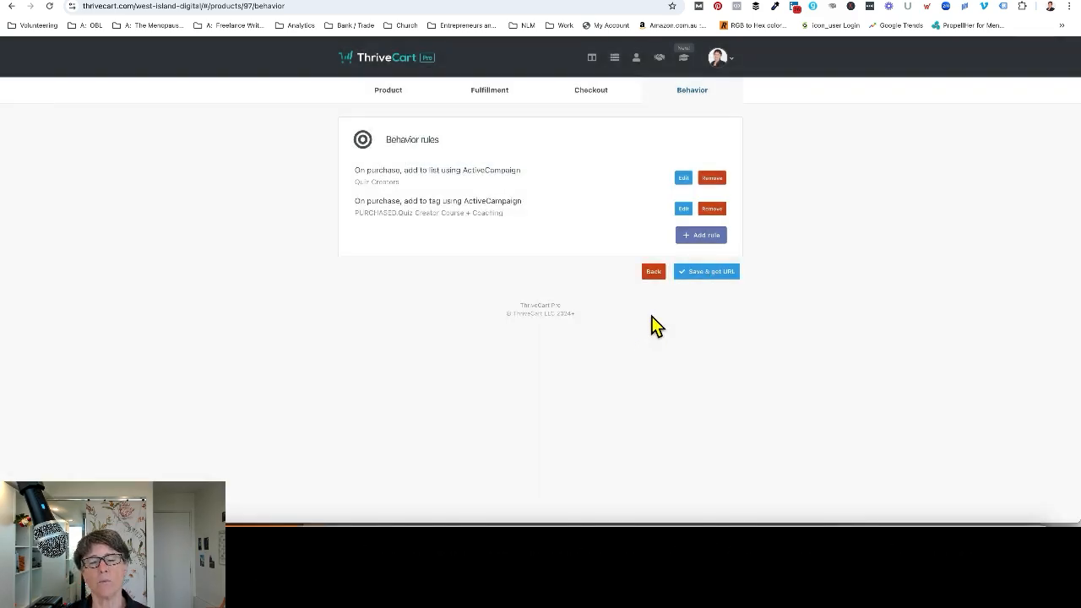
# Save the product, check its status in the product settings, and save again to get the checkout URL.
pyautogui.click(706, 272)
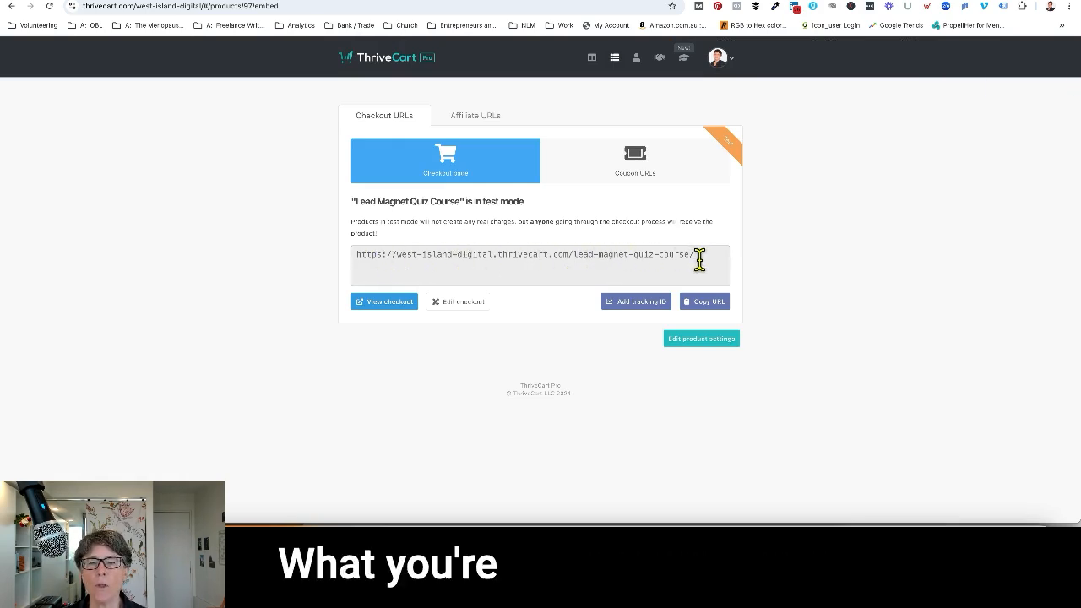
pyautogui.click(693, 342)
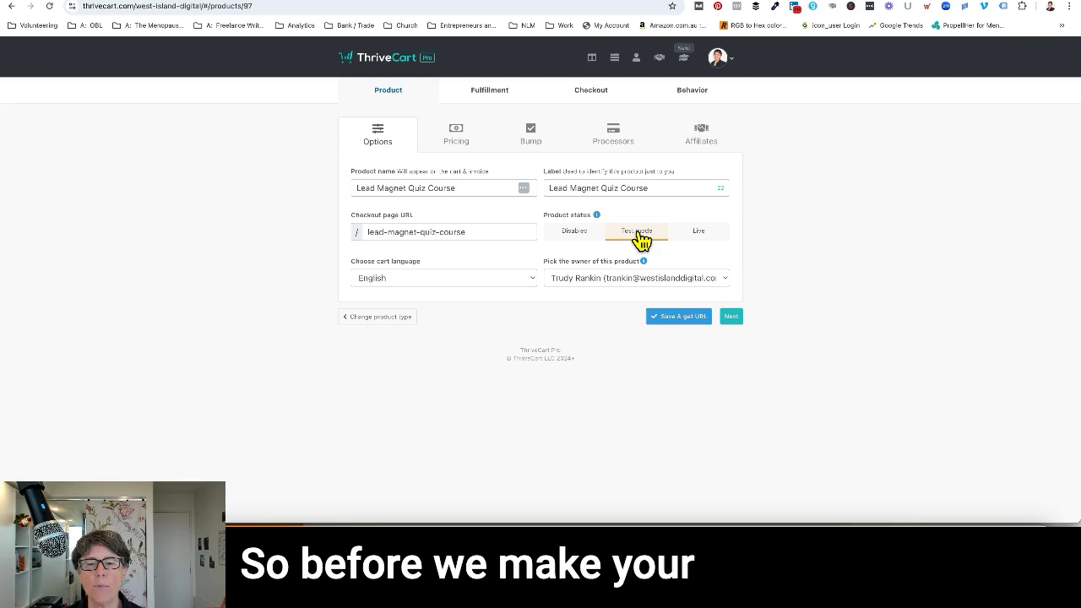
pyautogui.click(679, 318)
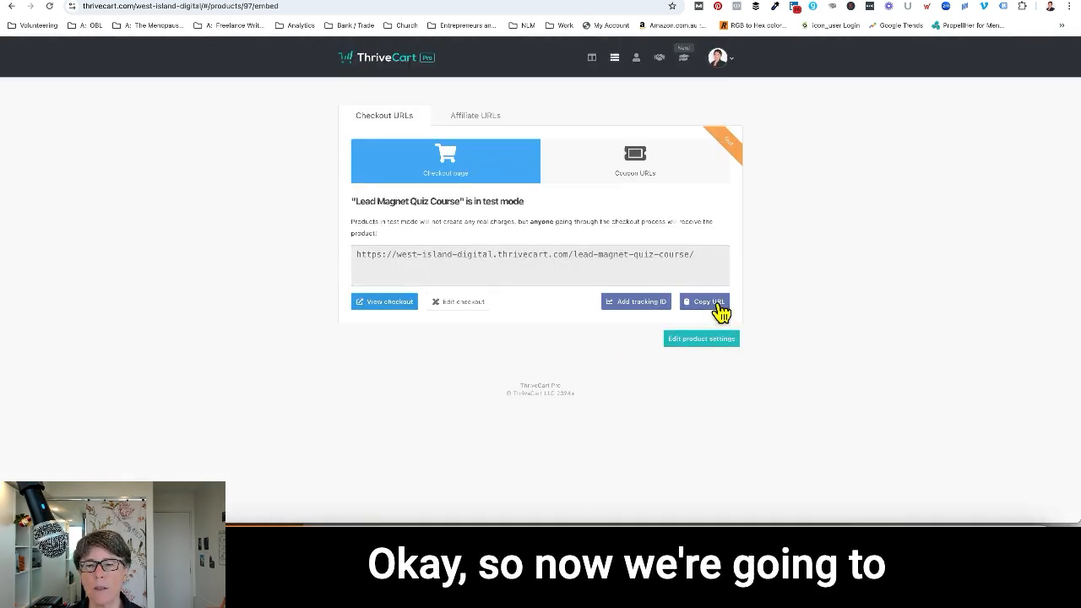
# Copy the product's checkout URL and open it in a new browser tab.
pyautogui.click(711, 304)
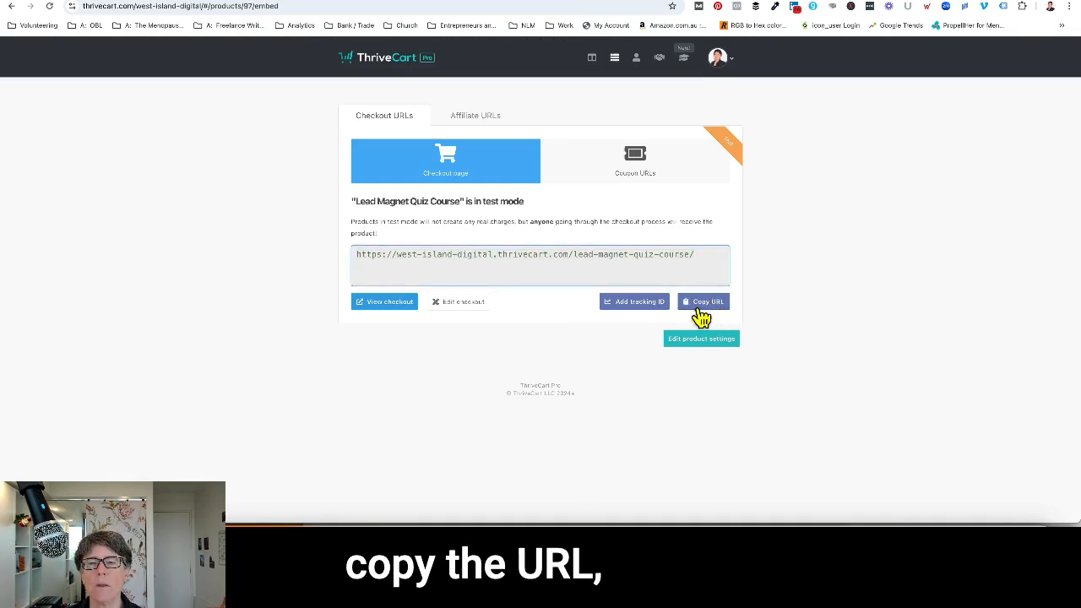
pyautogui.hotkey('ctrl', 't')
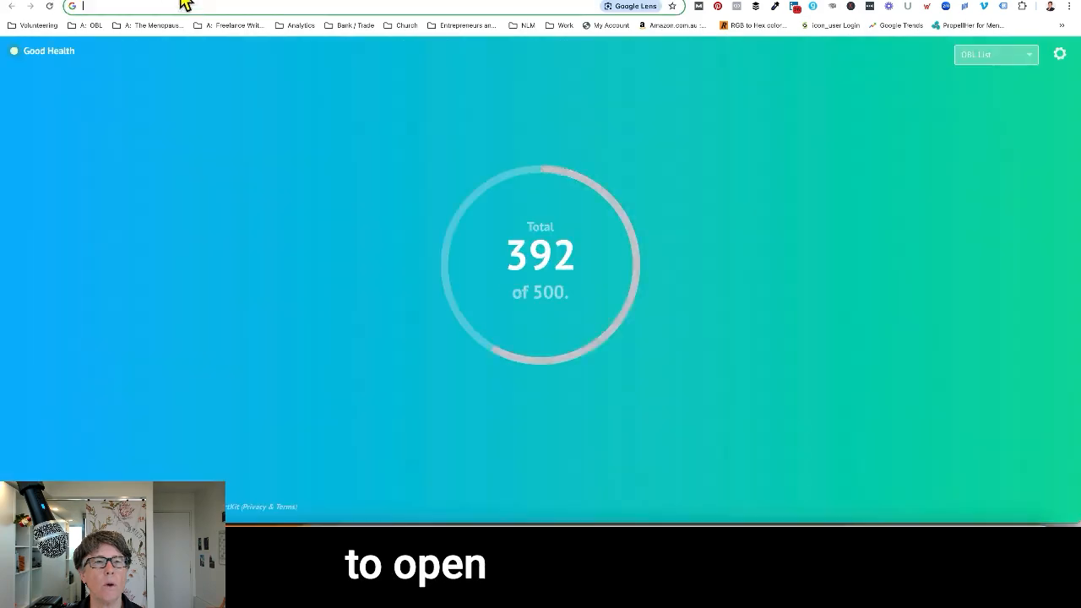
pyautogui.click(195, 7)
pyautogui.hotkey('ctrl', 'v')
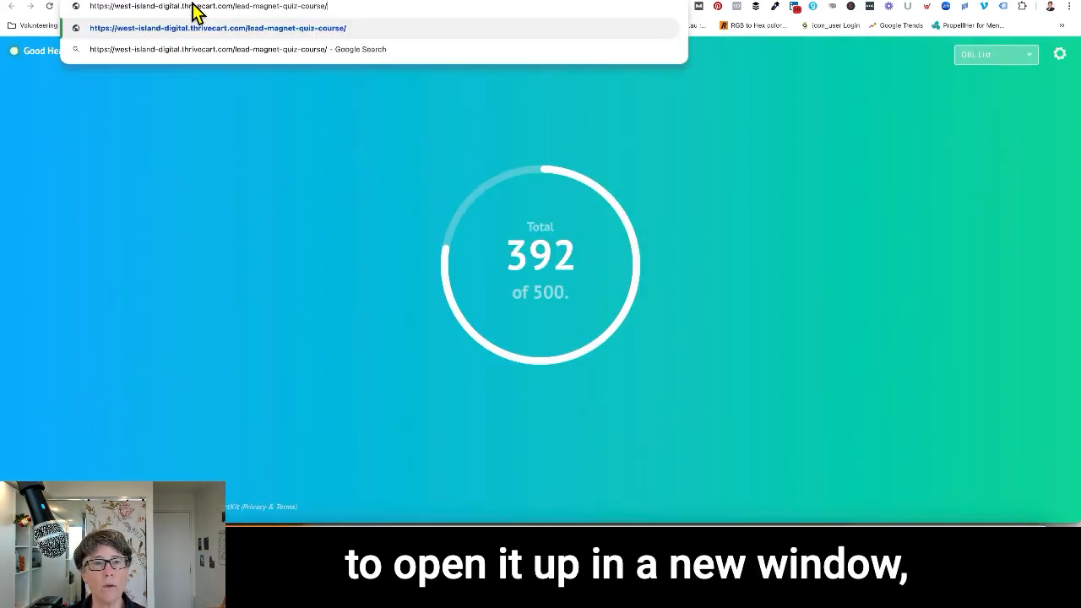
pyautogui.press('Return')
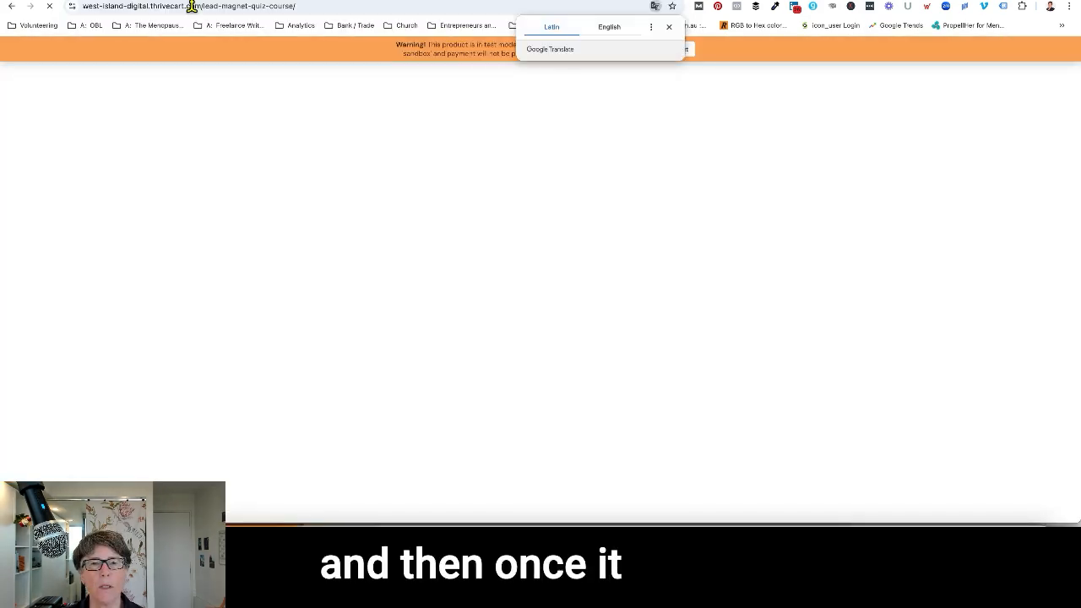
# Dismiss the translation prompt and review the checkout page from its header through the testimonials to the order form.
pyautogui.click(571, 87)
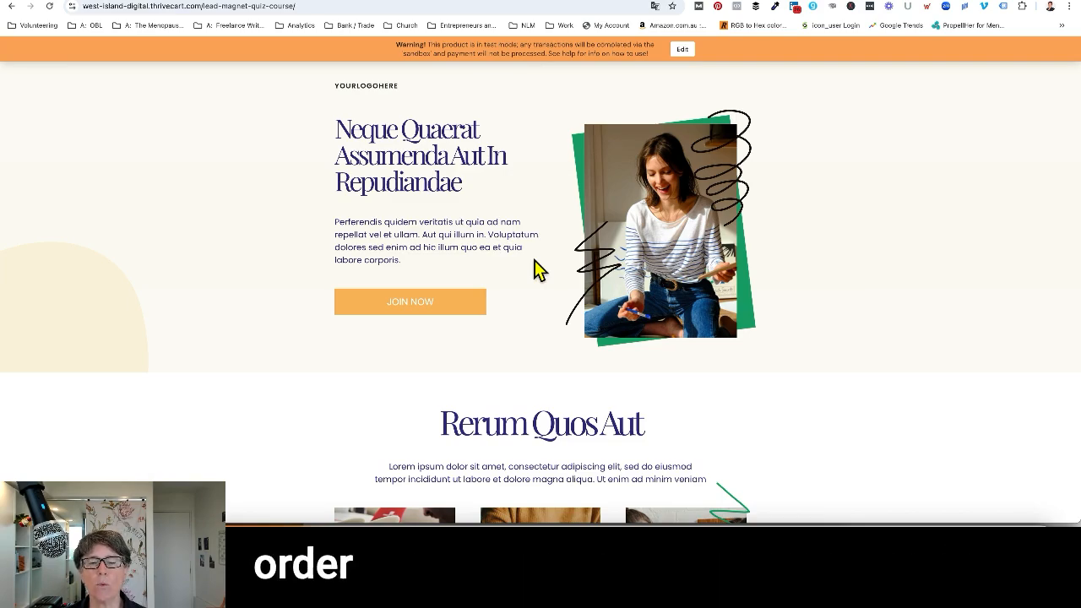
pyautogui.scroll(-1, 538, 268)
pyautogui.scroll(-5, 538, 268)
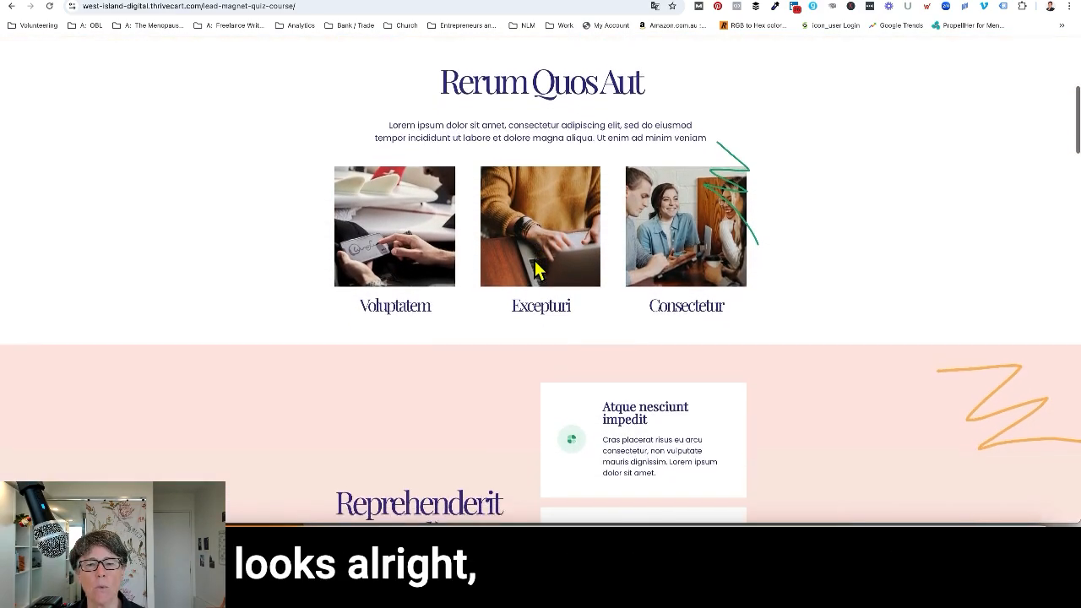
pyautogui.scroll(-11, 538, 269)
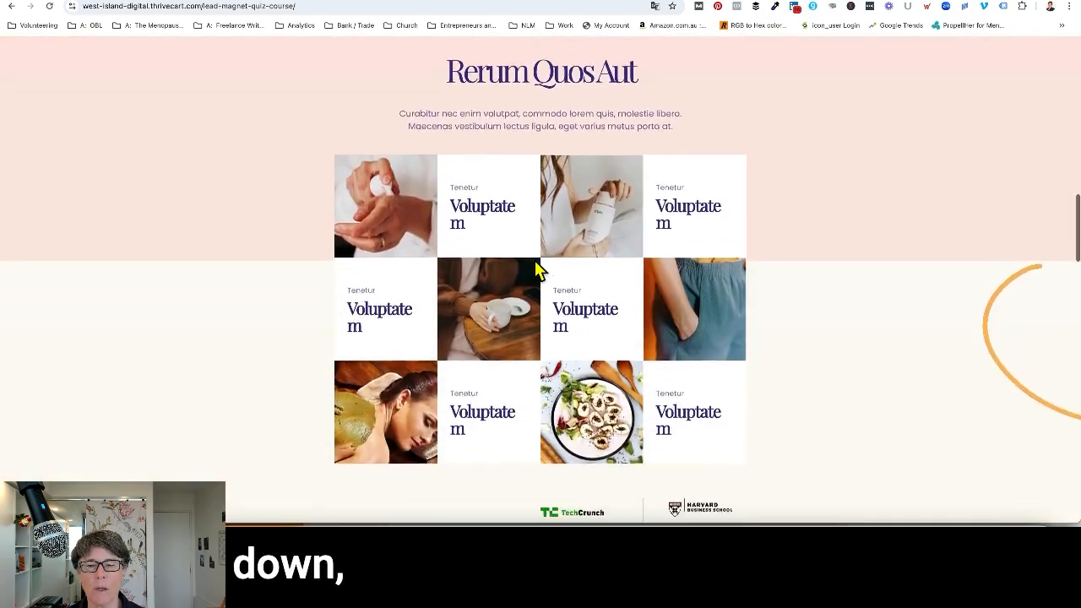
pyautogui.scroll(-7, 538, 269)
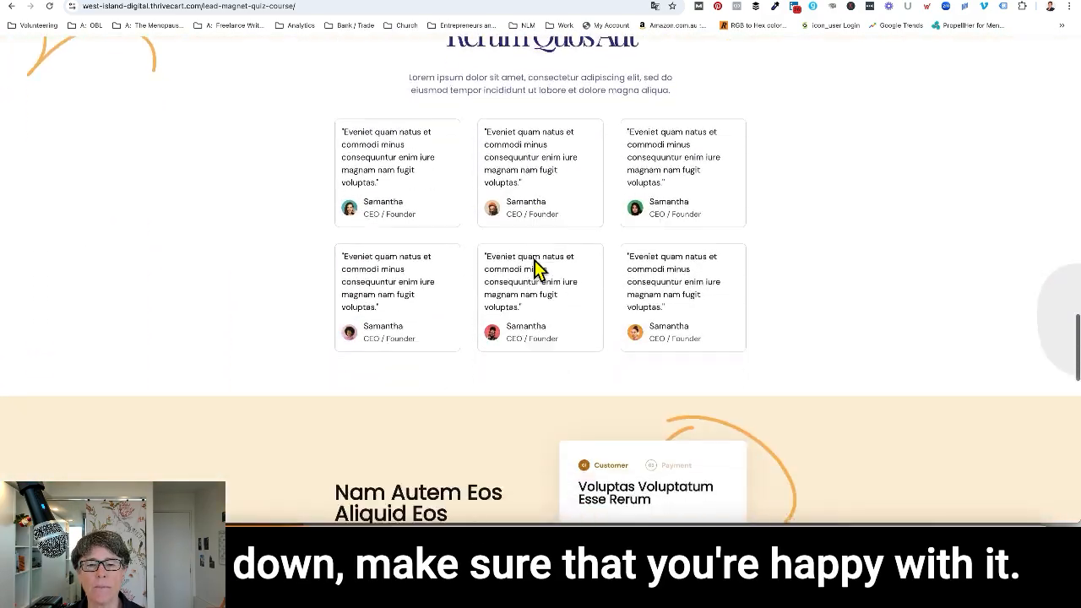
pyautogui.scroll(-3, 538, 269)
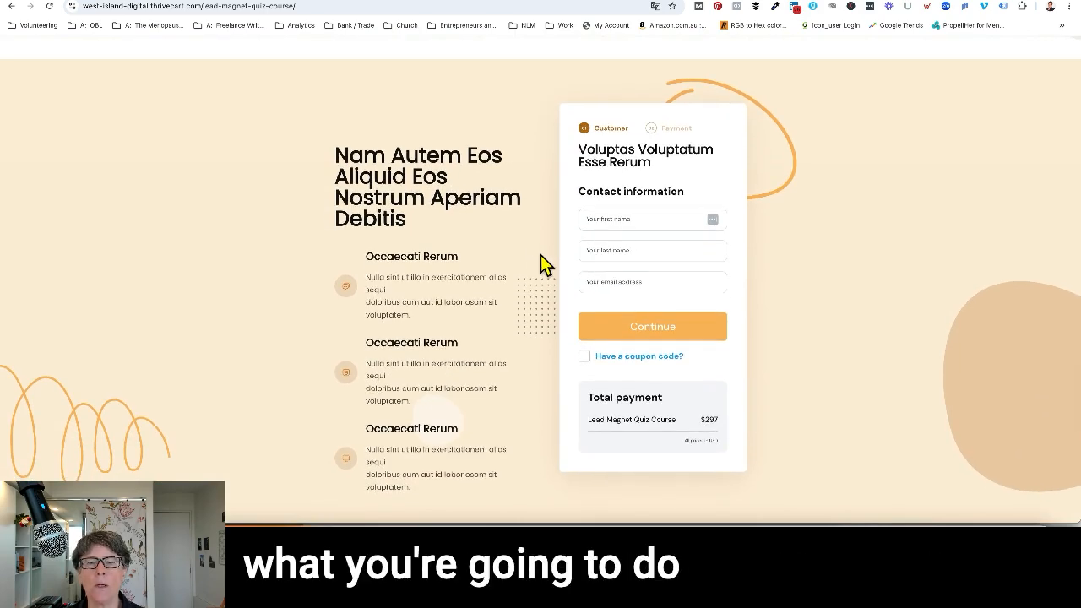
# Fill in the customer's first name, last name and email address in the contact information, and continue to the payment stage.
pyautogui.click(638, 216)
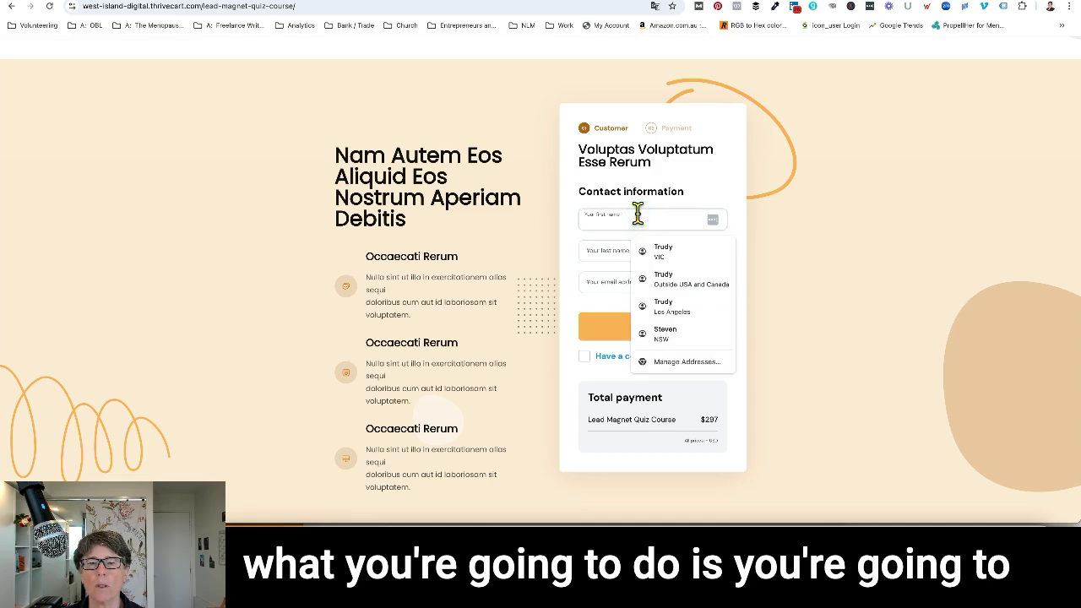
pyautogui.write('Trudy')
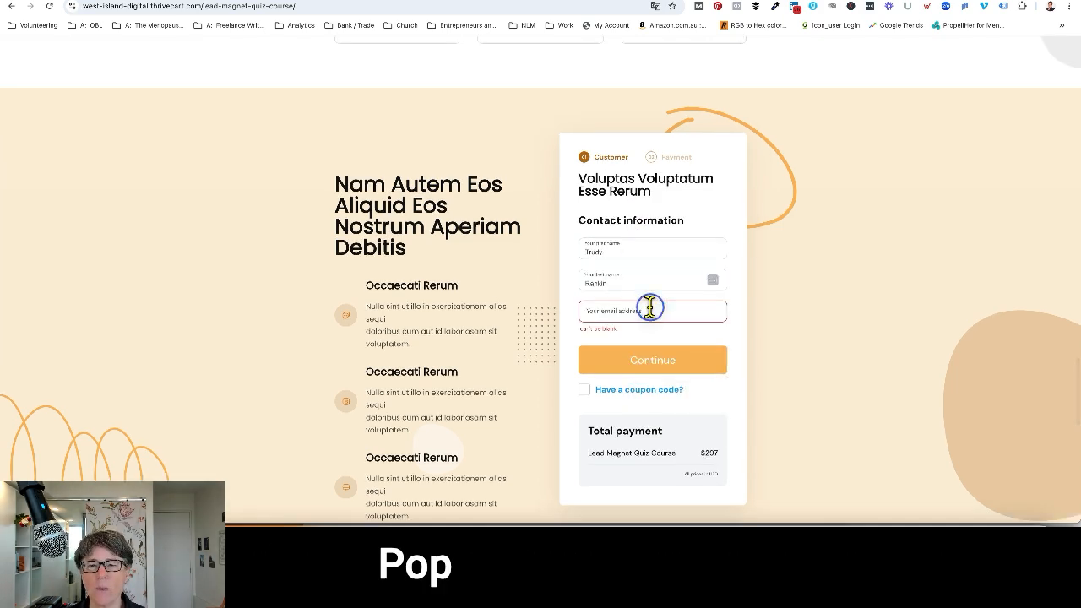
pyautogui.click(649, 309)
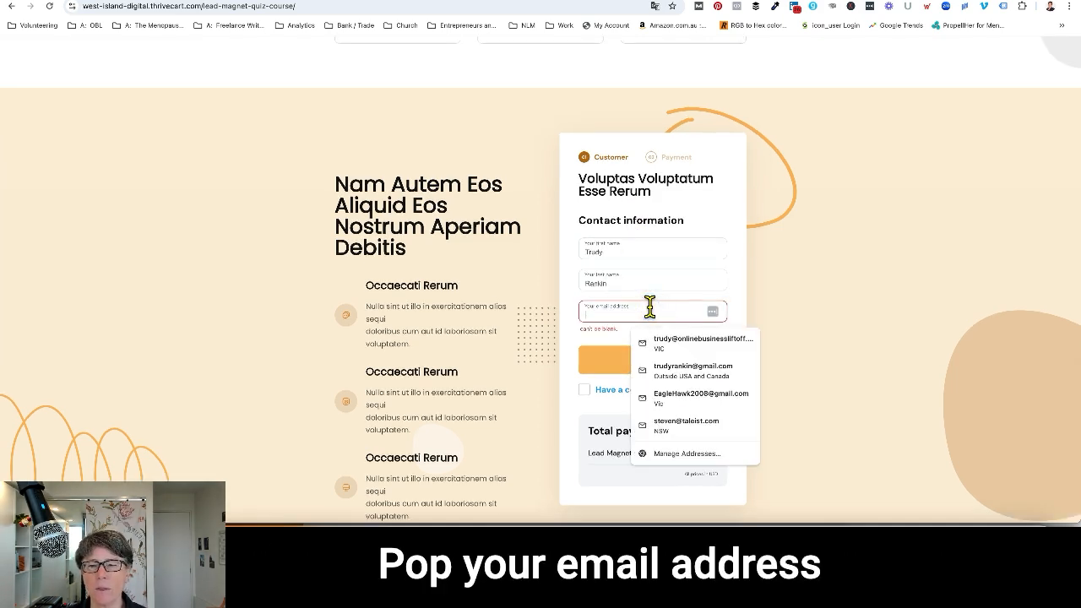
pyautogui.click(695, 342)
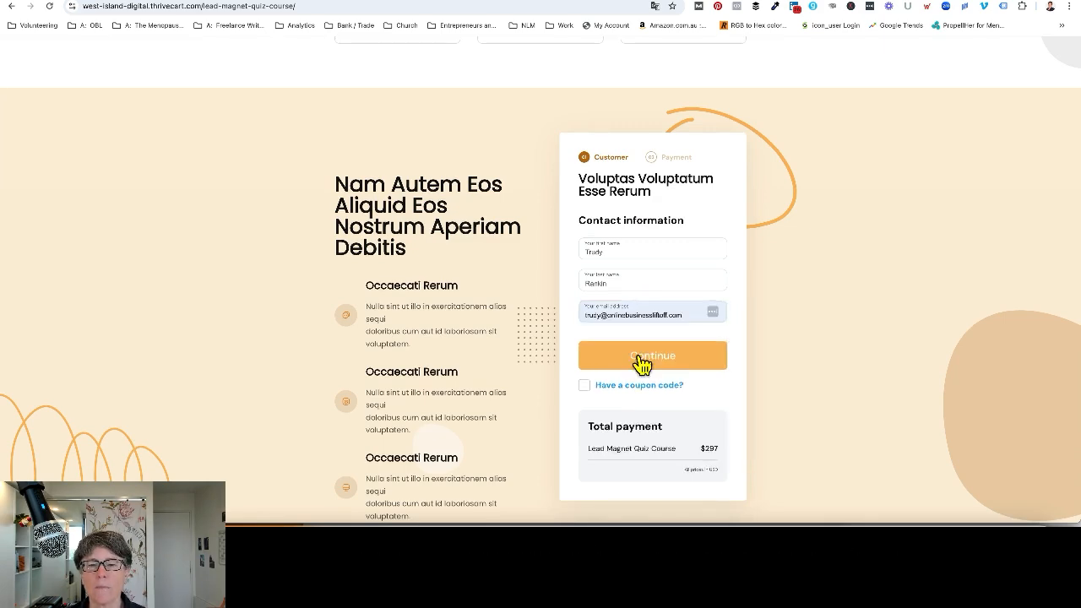
pyautogui.click(642, 359)
# Copy the provided test card number and paste it into the credit card number field.
pyautogui.scroll(-2, 642, 363)
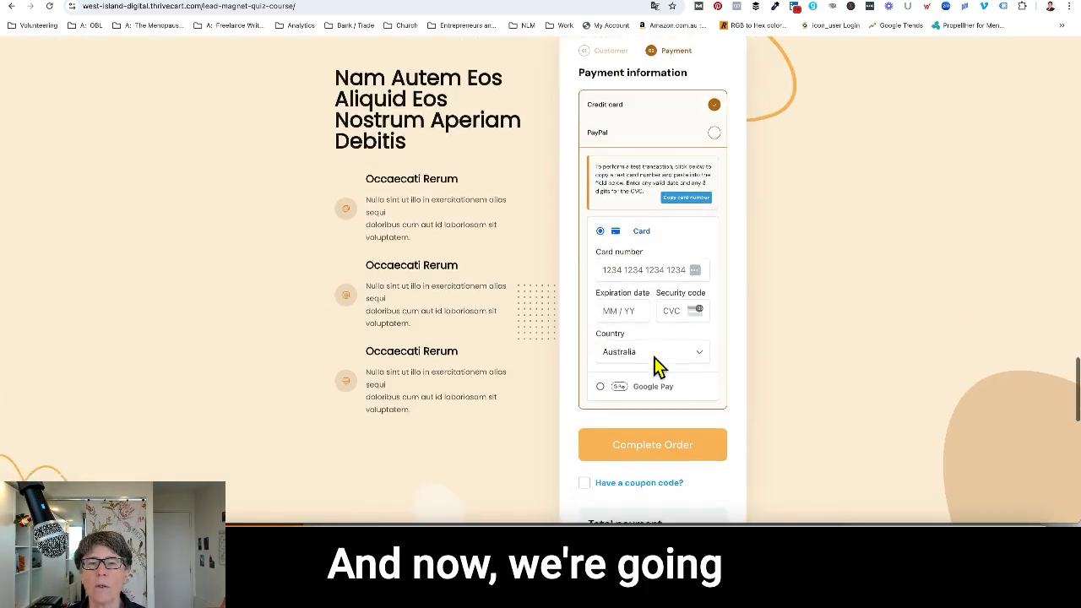
pyautogui.click(684, 197)
pyautogui.click(624, 268)
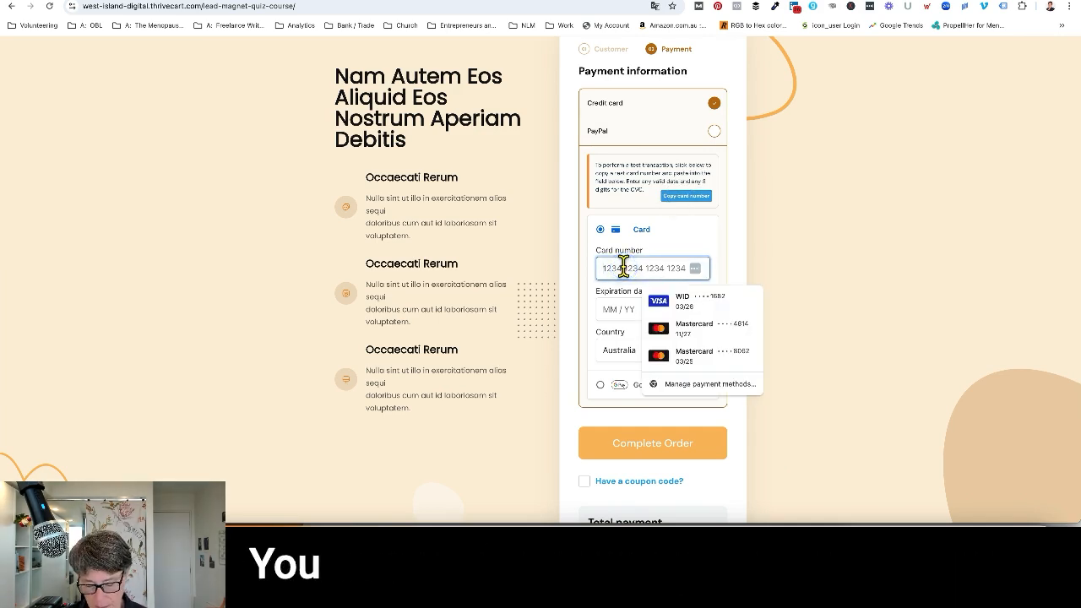
pyautogui.hotkey('ctrl', 'v')
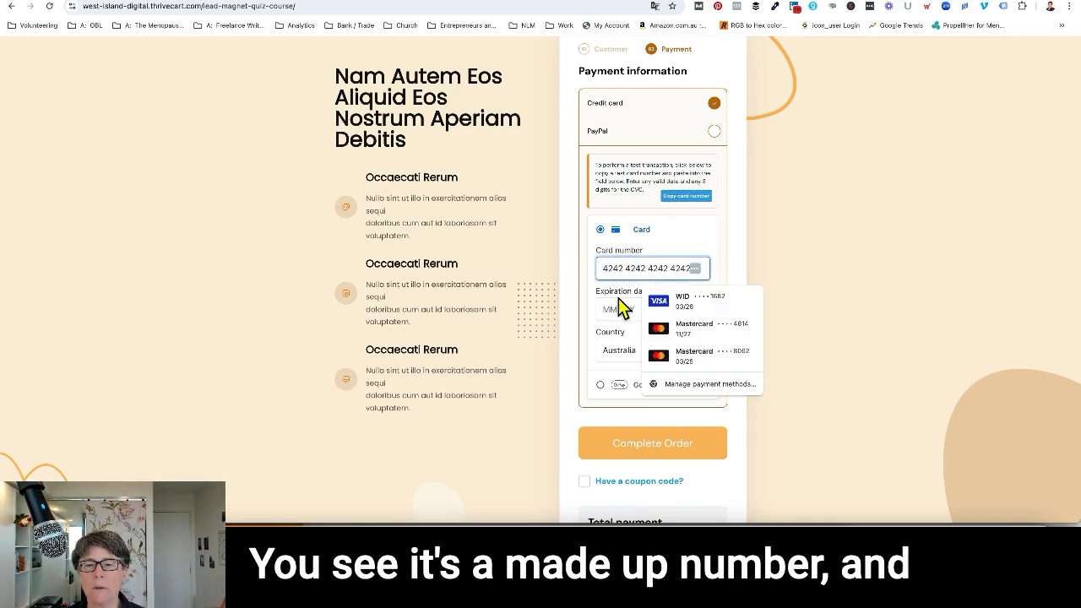
pyautogui.click(591, 297)
# Enter the test card's expiration date and security code, correcting the expiration year to a future one, with Australia as the country.
pyautogui.click(630, 309)
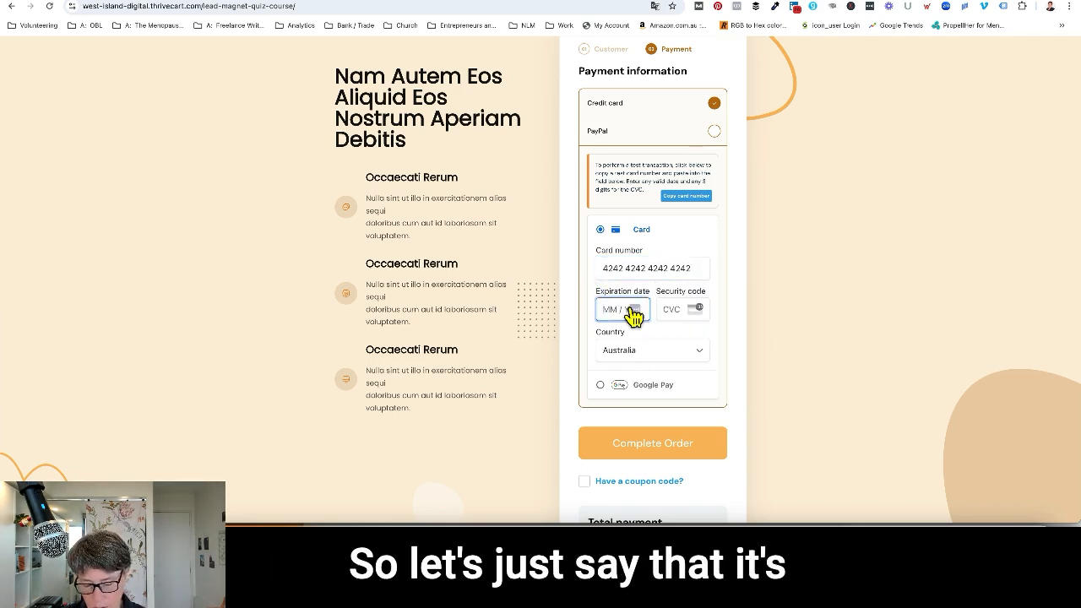
pyautogui.write('05 / 20')
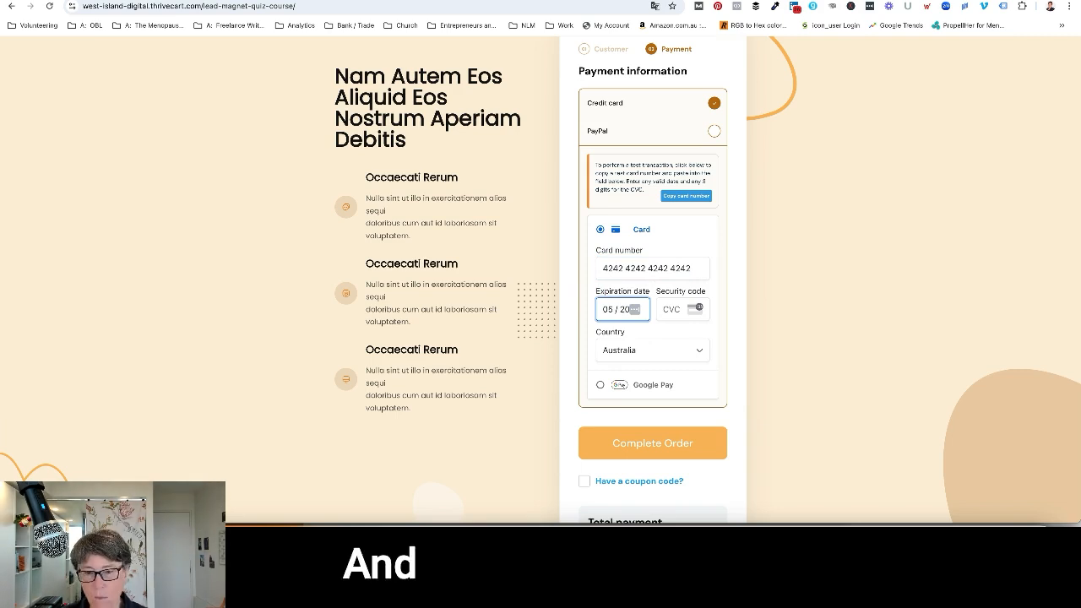
pyautogui.click(673, 309)
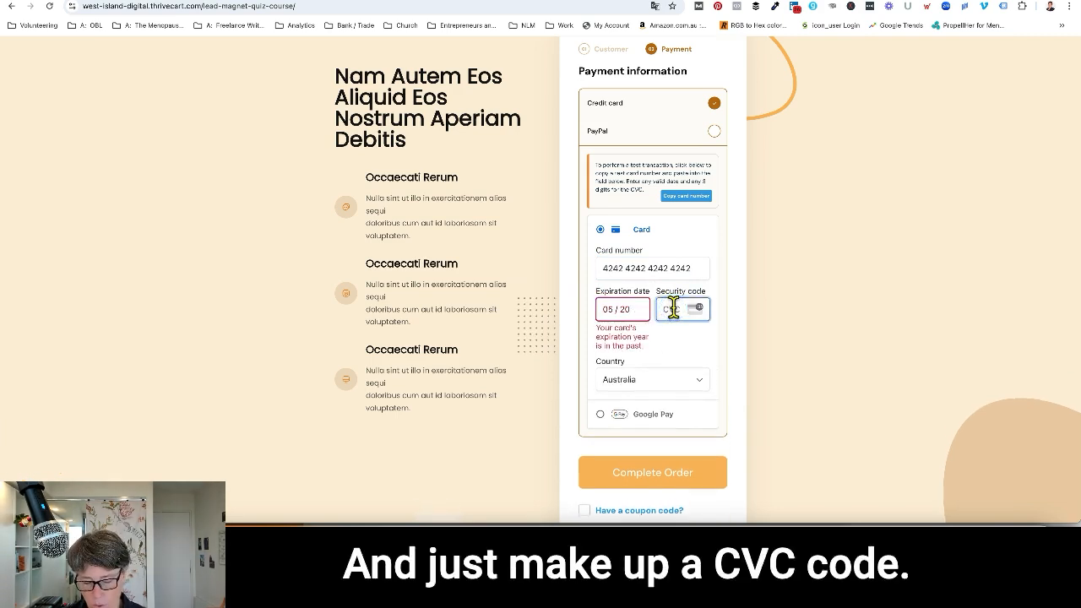
pyautogui.write('555')
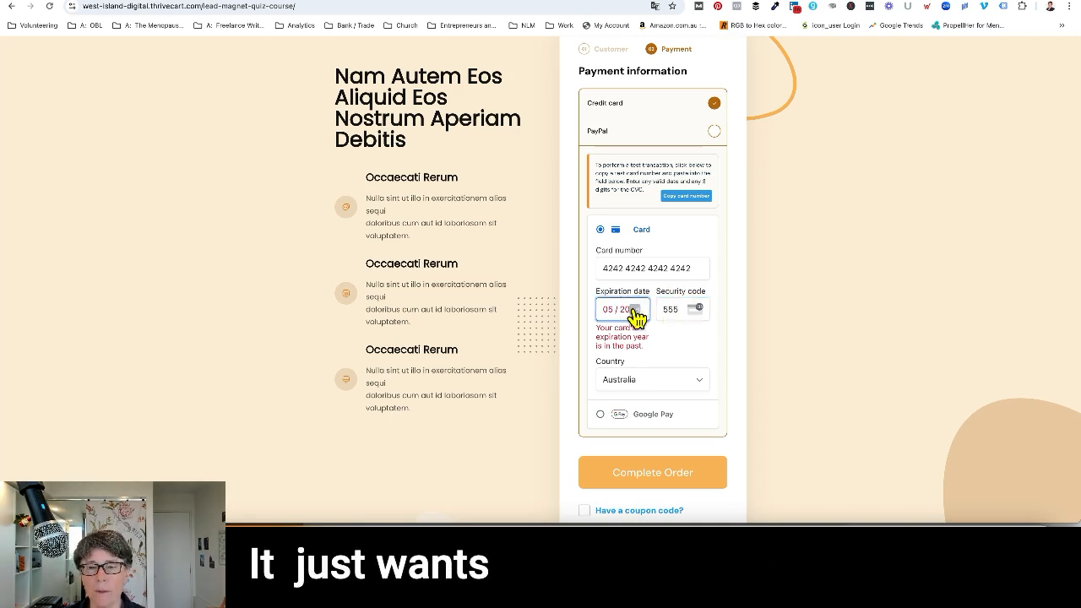
pyautogui.press('BackSpace')
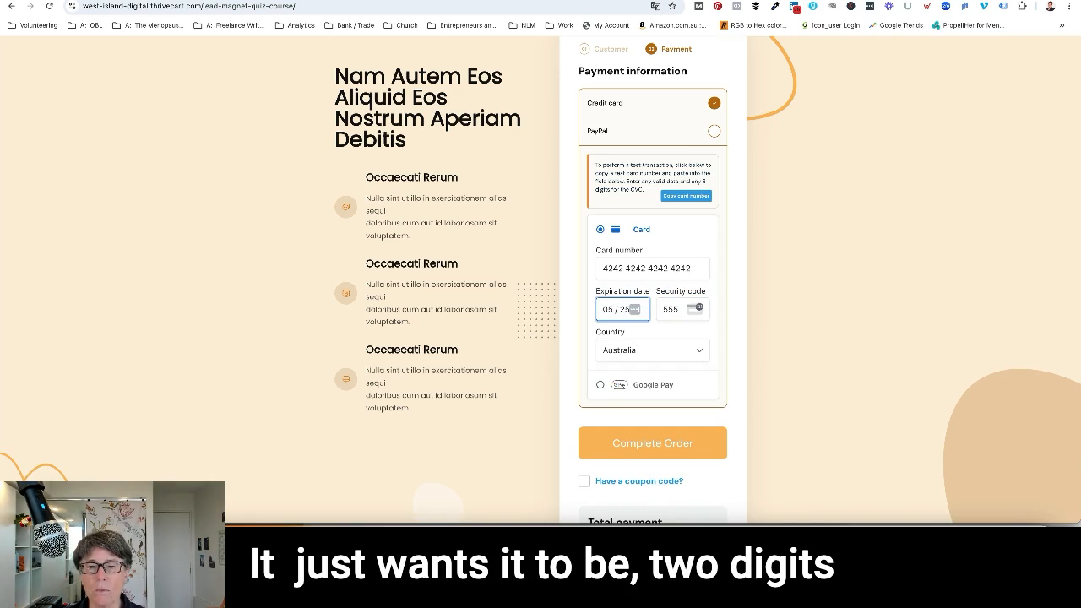
pyautogui.click(646, 341)
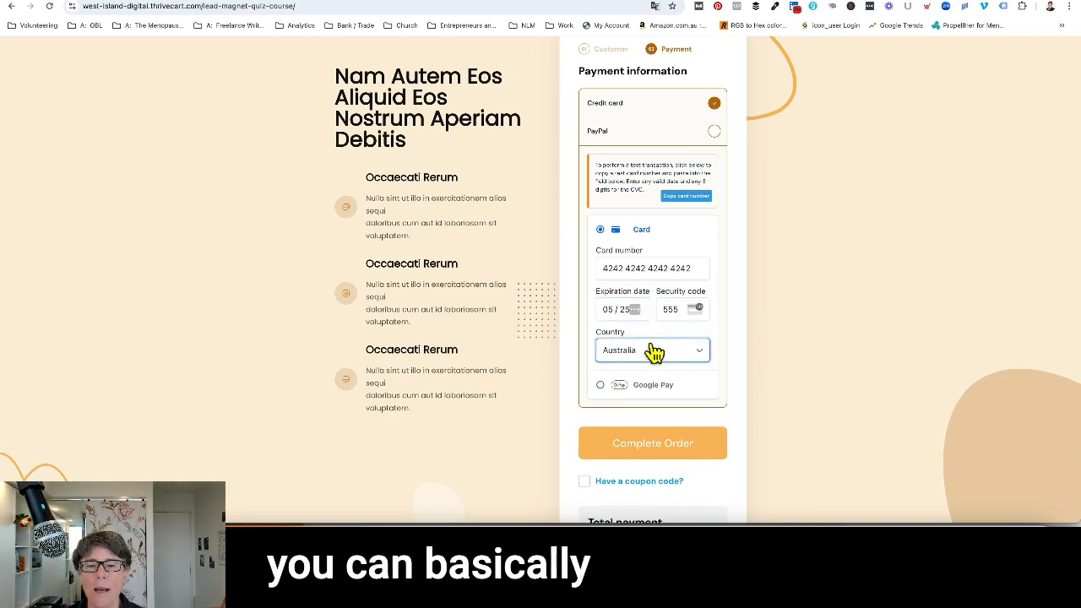
# Submit the test order and review the confirmation page from the header video down to the order summary.
pyautogui.click(645, 446)
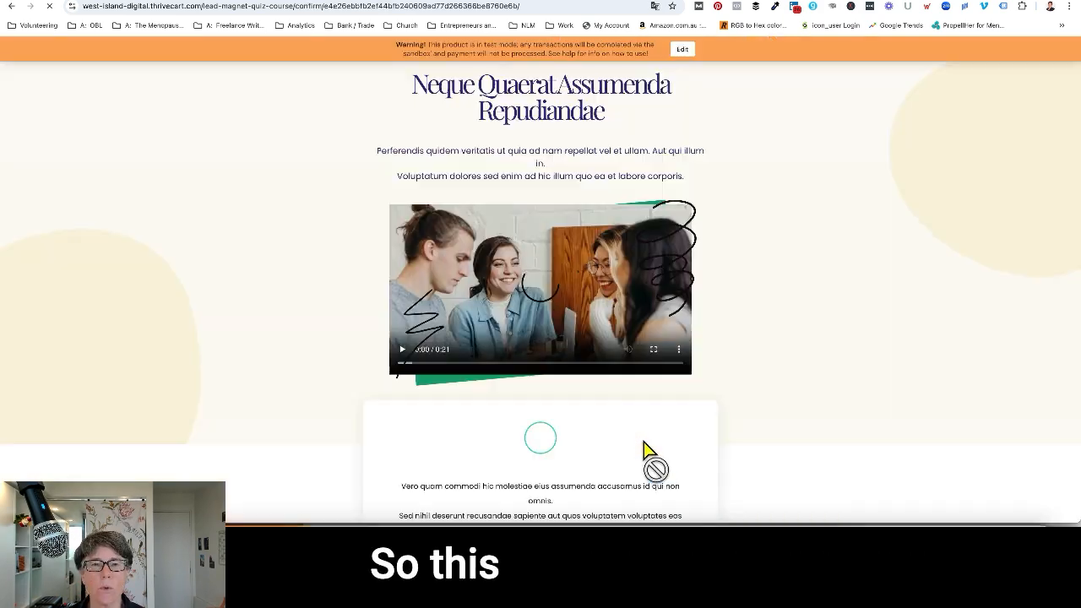
pyautogui.scroll(-5, 569, 253)
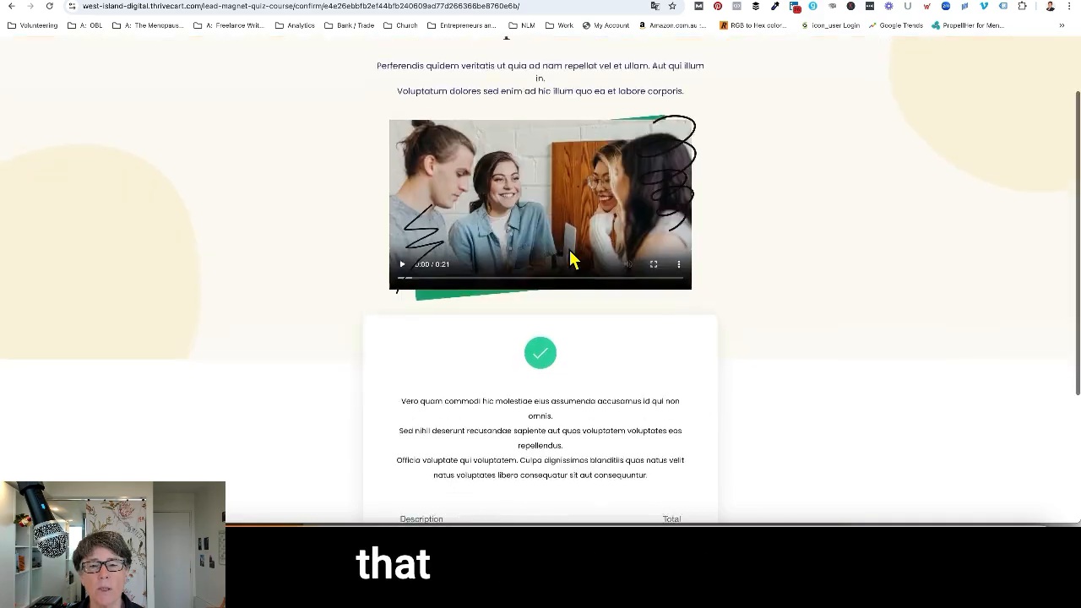
pyautogui.scroll(4, 569, 245)
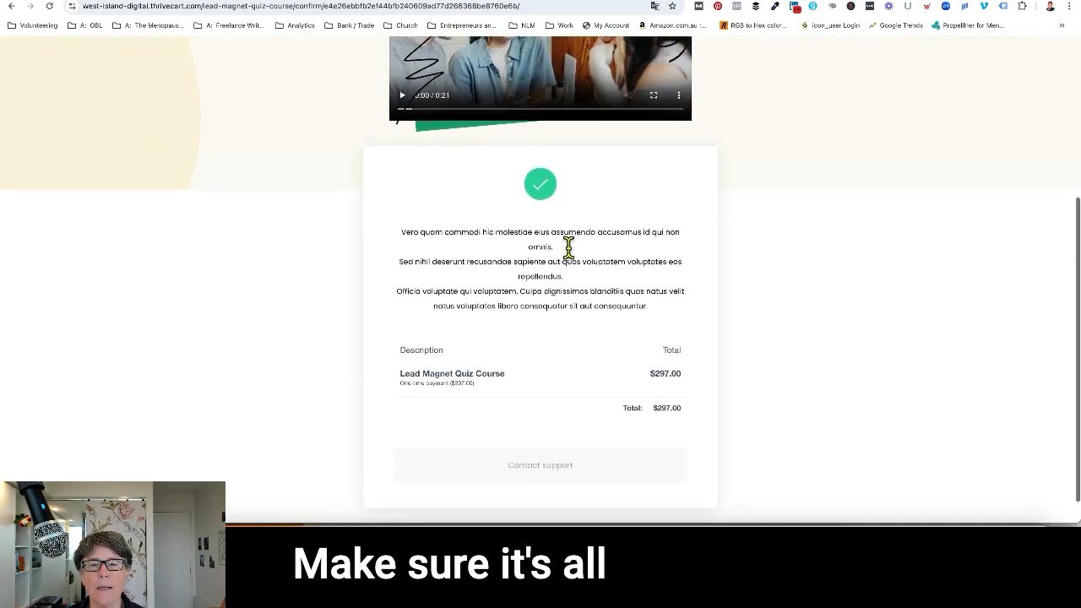
pyautogui.scroll(1, 570, 252)
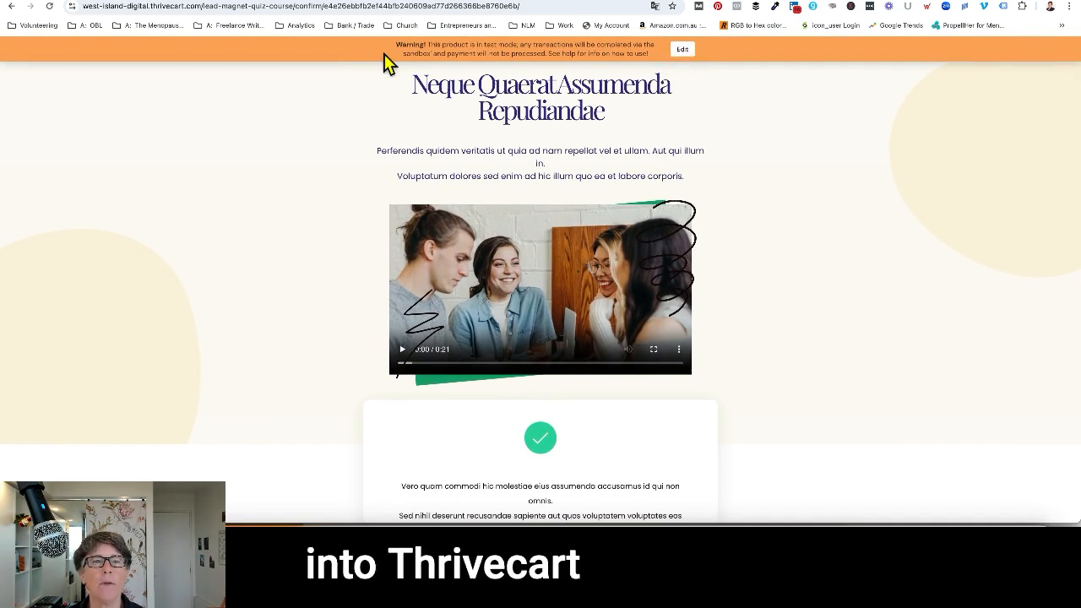
# In the Lead Magnet Quiz Course product settings, change the product status to Live, save, and copy the checkout page URL.
pyautogui.click(110, 3)
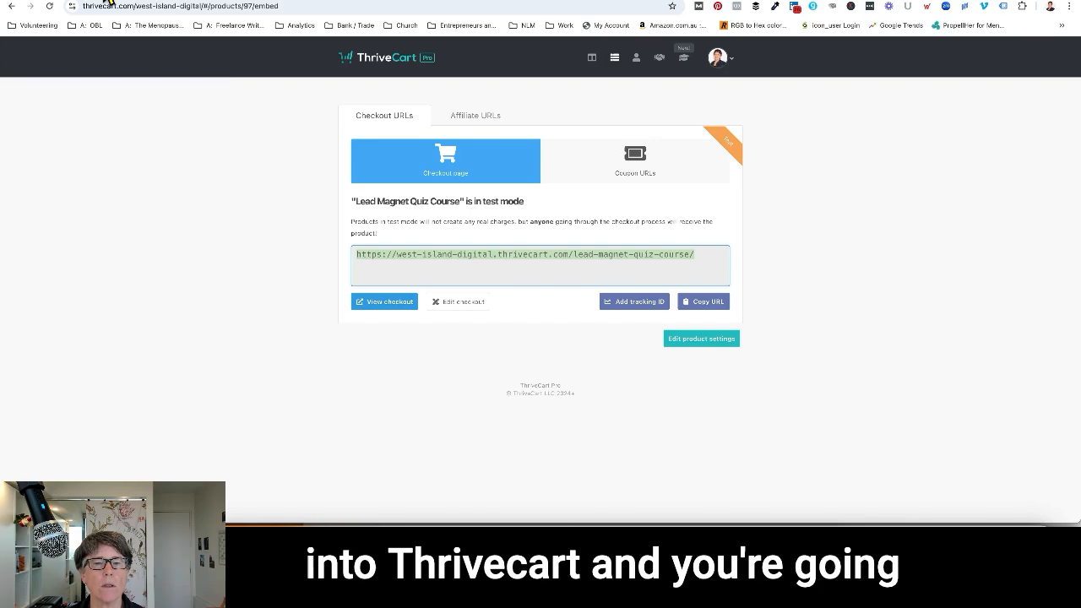
pyautogui.click(697, 342)
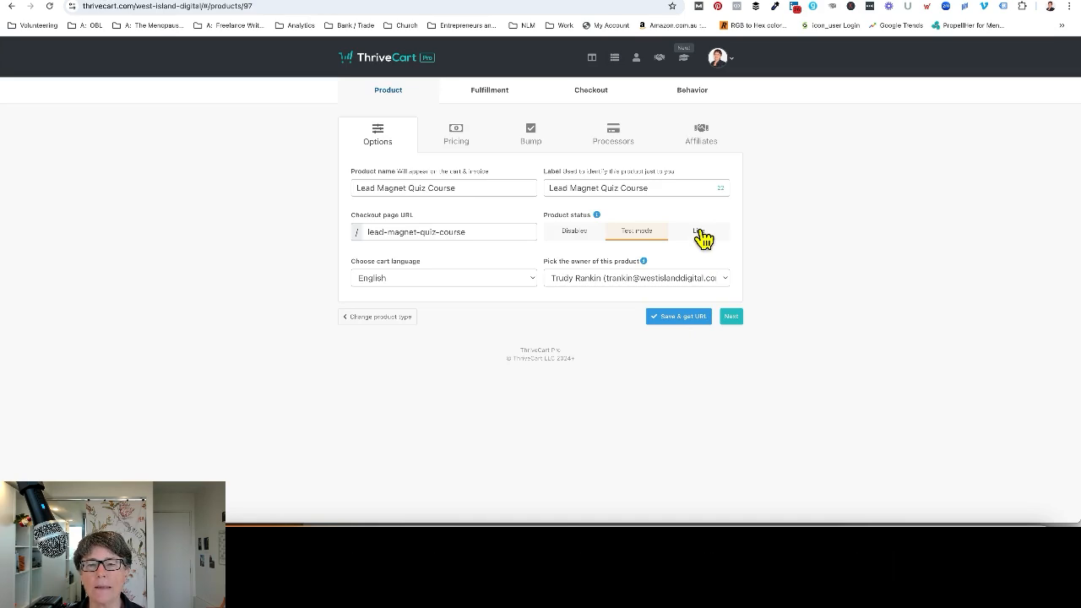
pyautogui.click(701, 235)
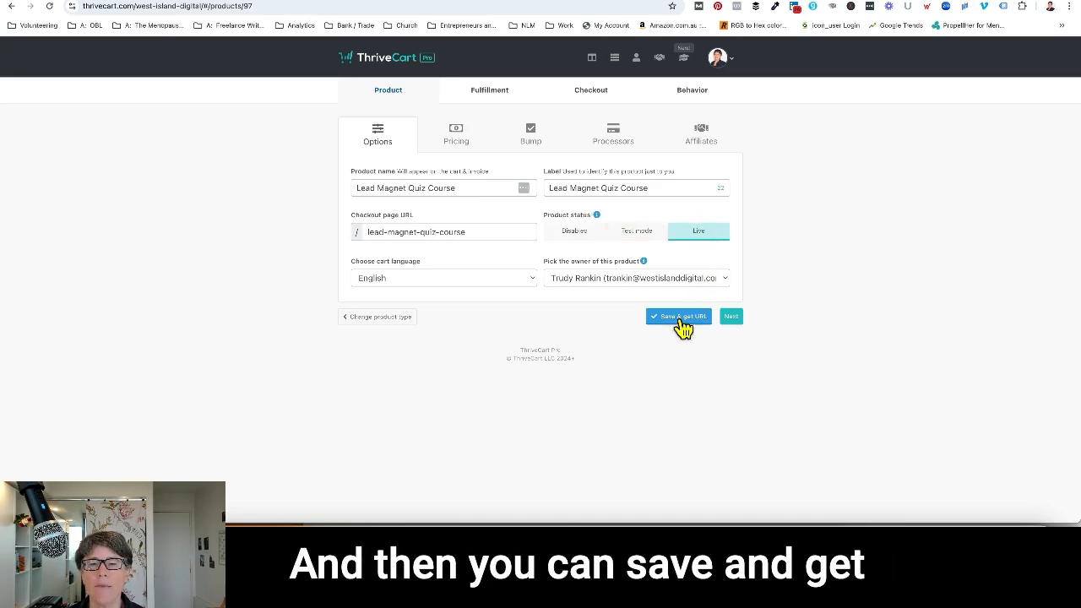
pyautogui.click(683, 319)
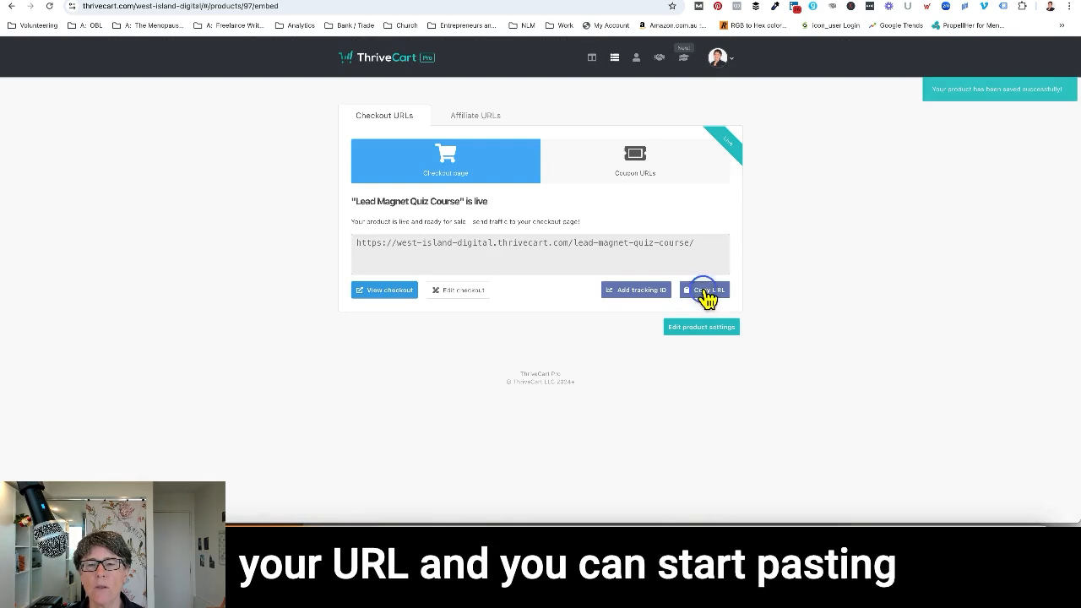
pyautogui.click(707, 295)
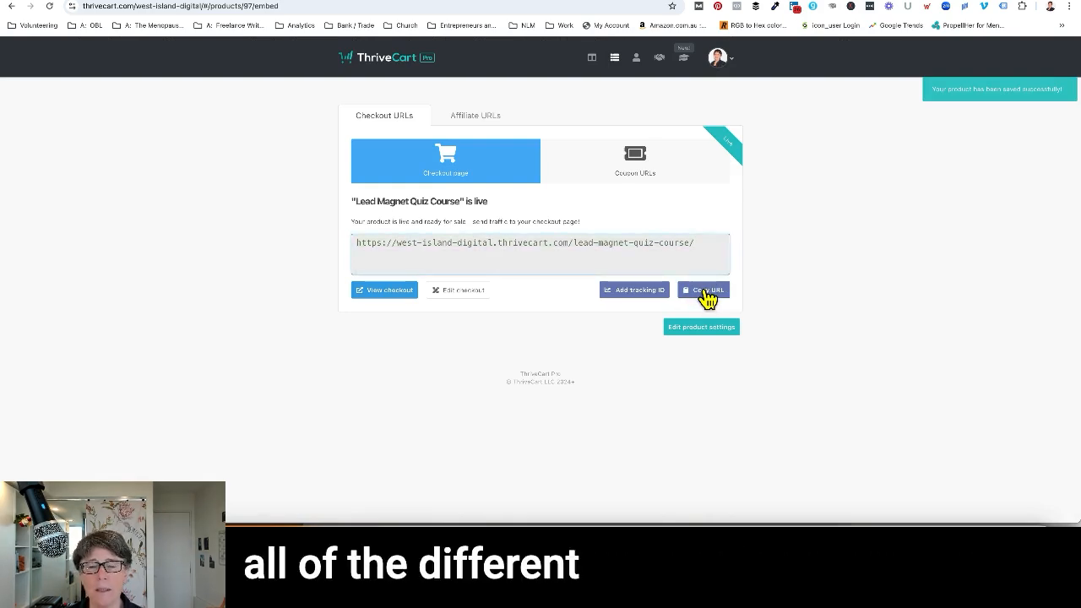